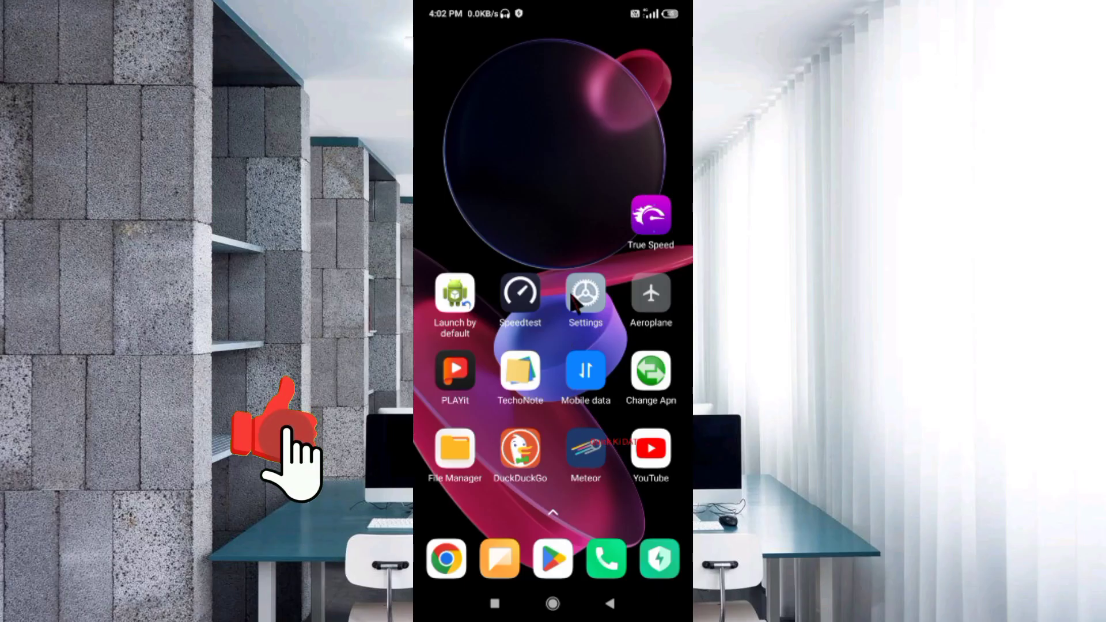
- Open the access point names list for the Airtel 5G+Plus SIM under SIM cards & mobile networks
left_click(585, 320)
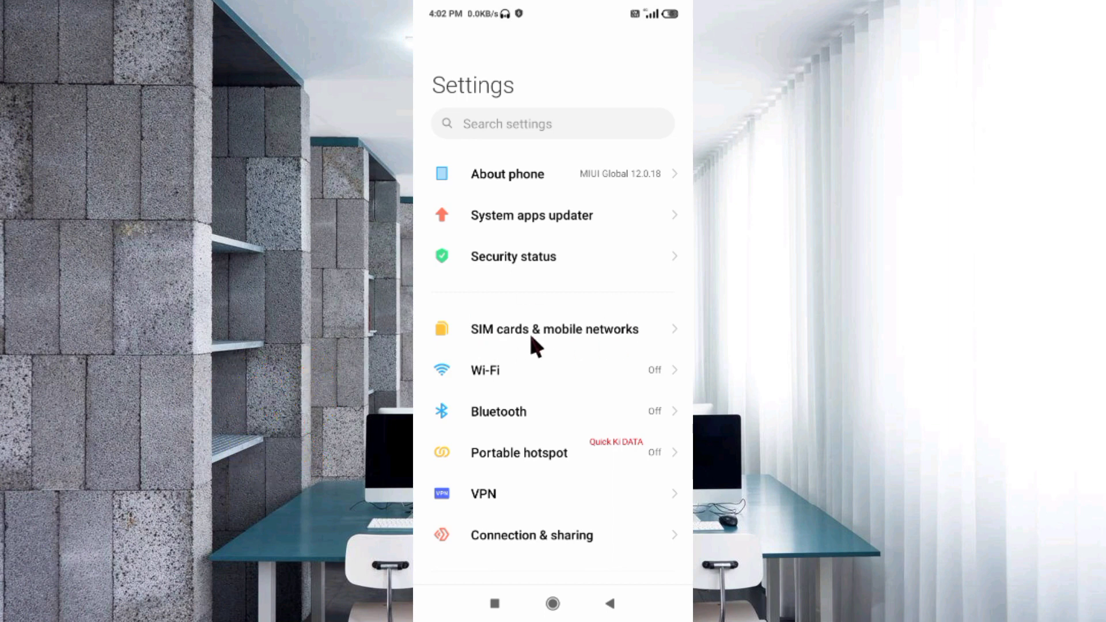
left_click(560, 339)
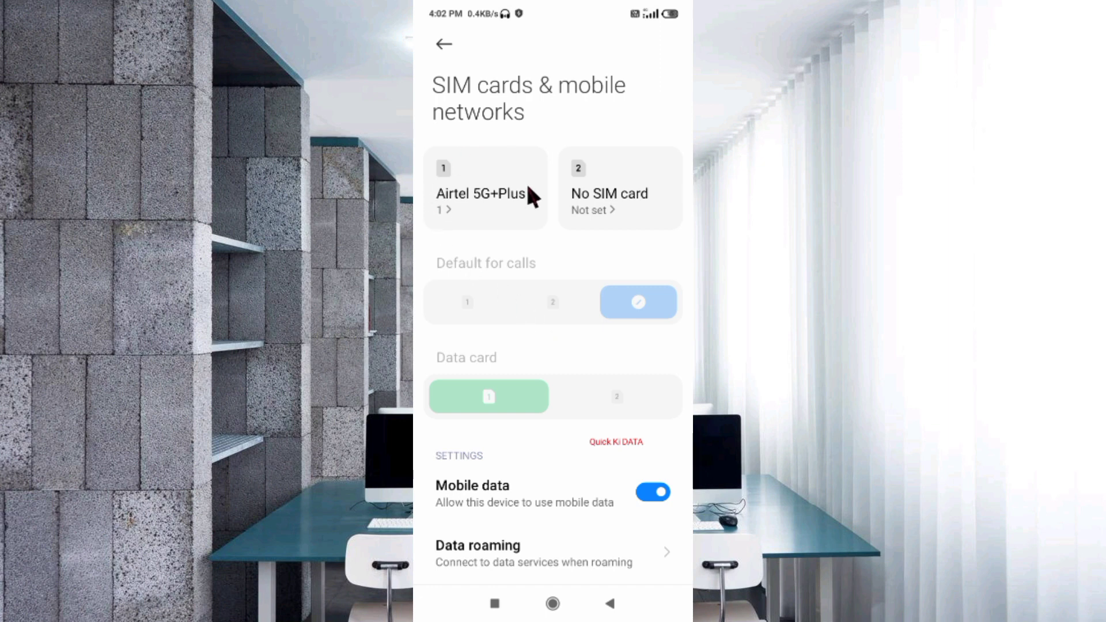
left_click(481, 211)
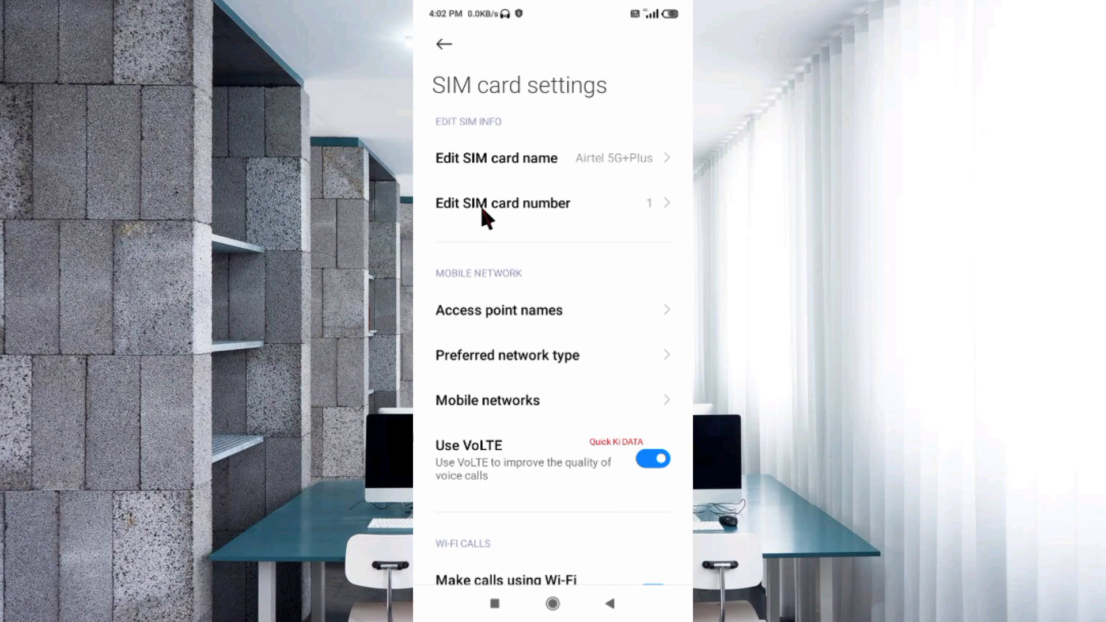
left_click(517, 322)
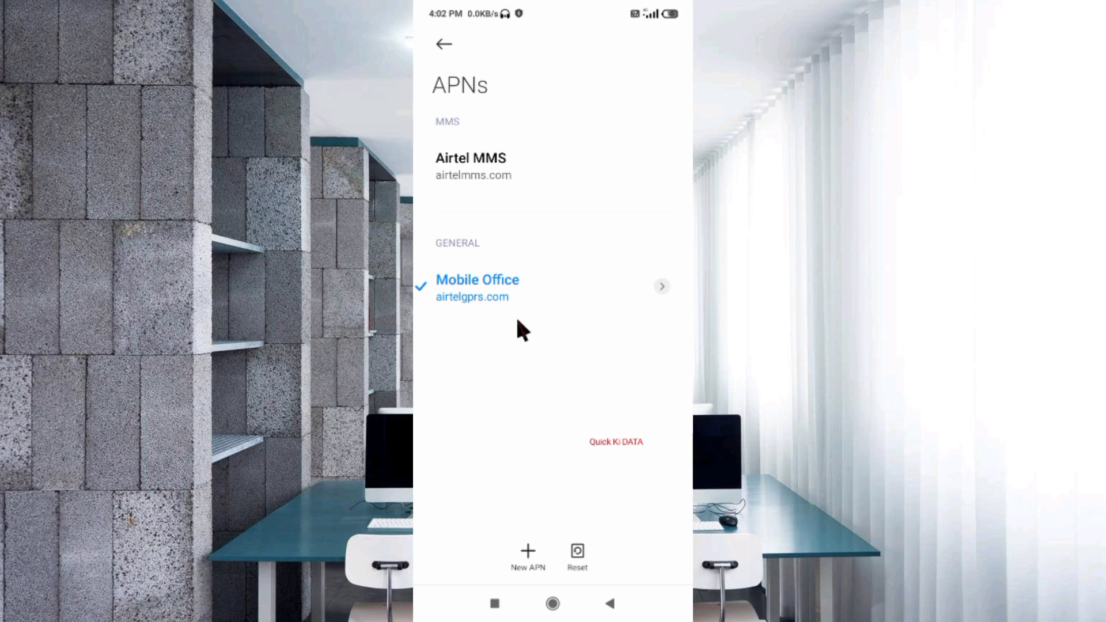
- Create a new APN and enter 'SpeedBot 4G' as its name
left_click(528, 553)
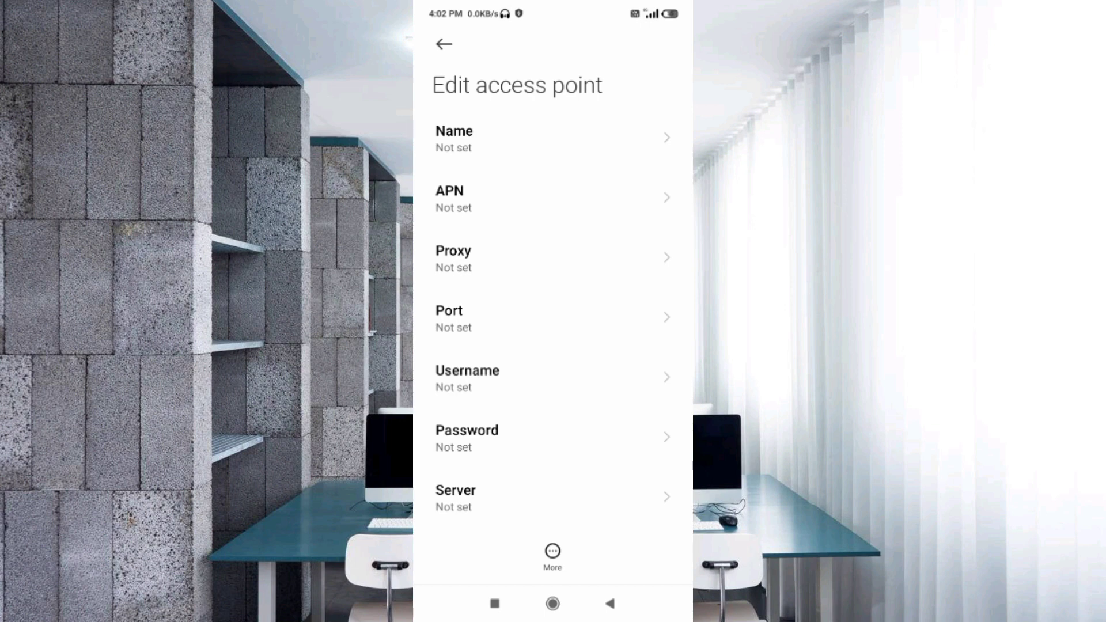
left_click(454, 138)
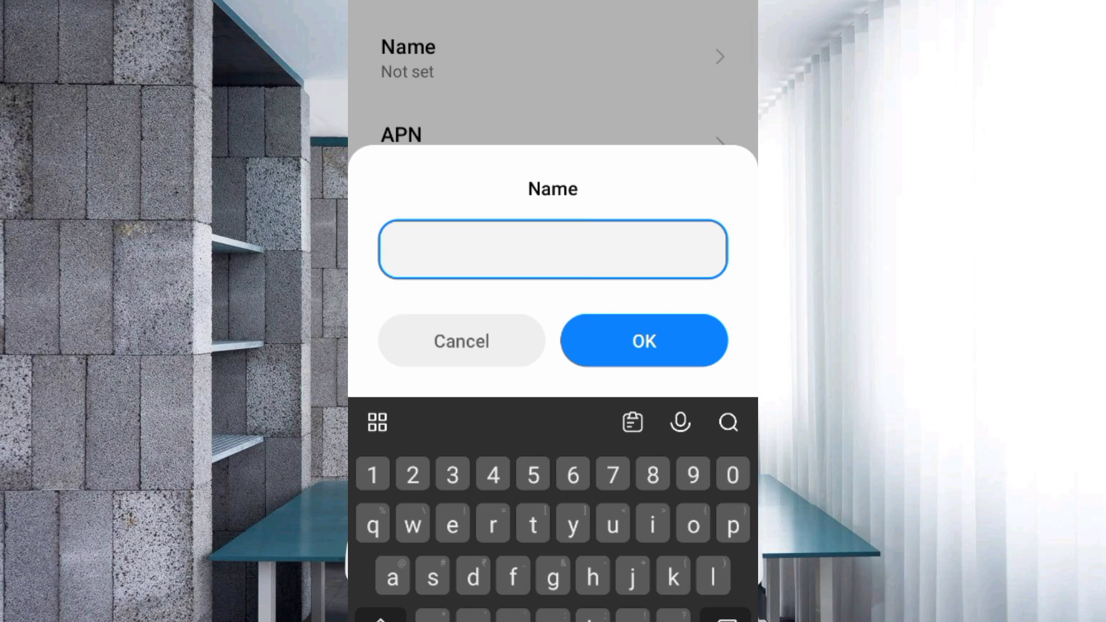
type("Sp")
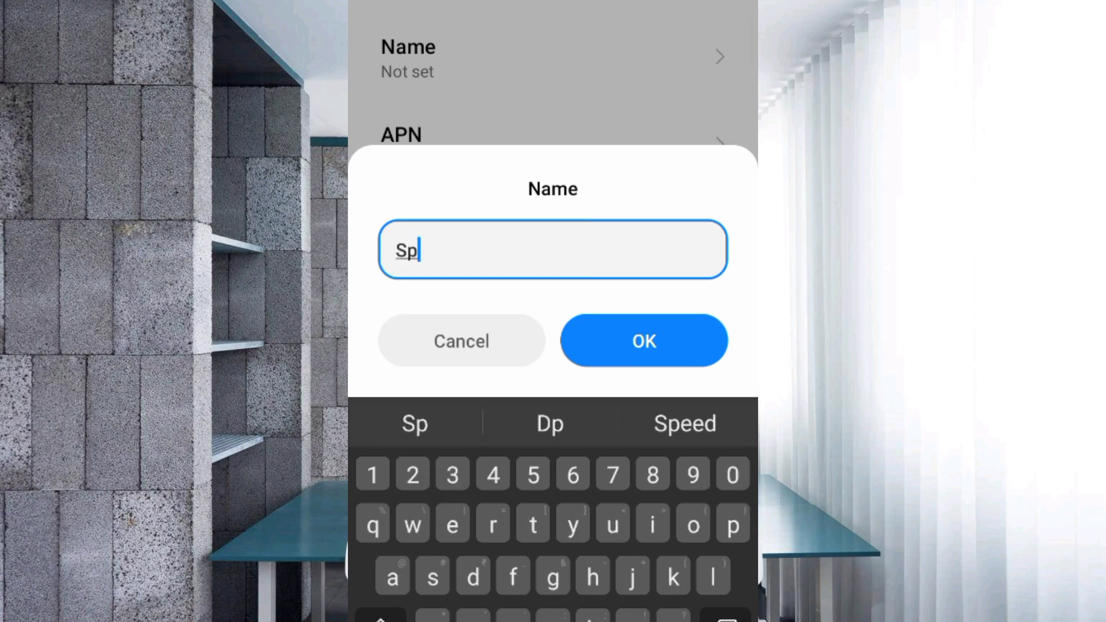
type("eedBo")
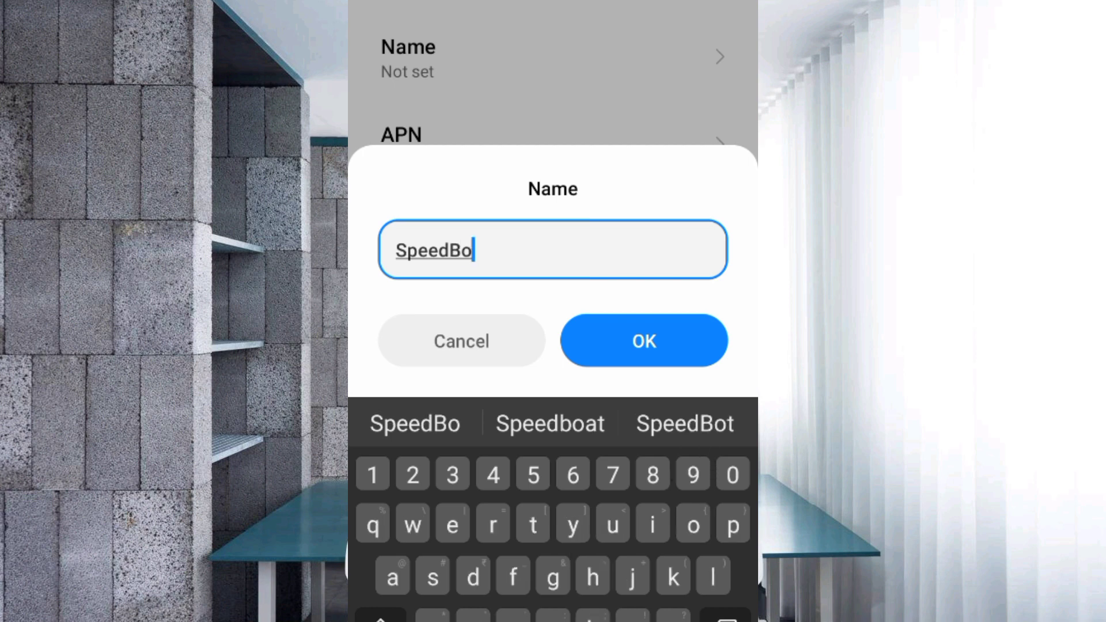
type("t 4")
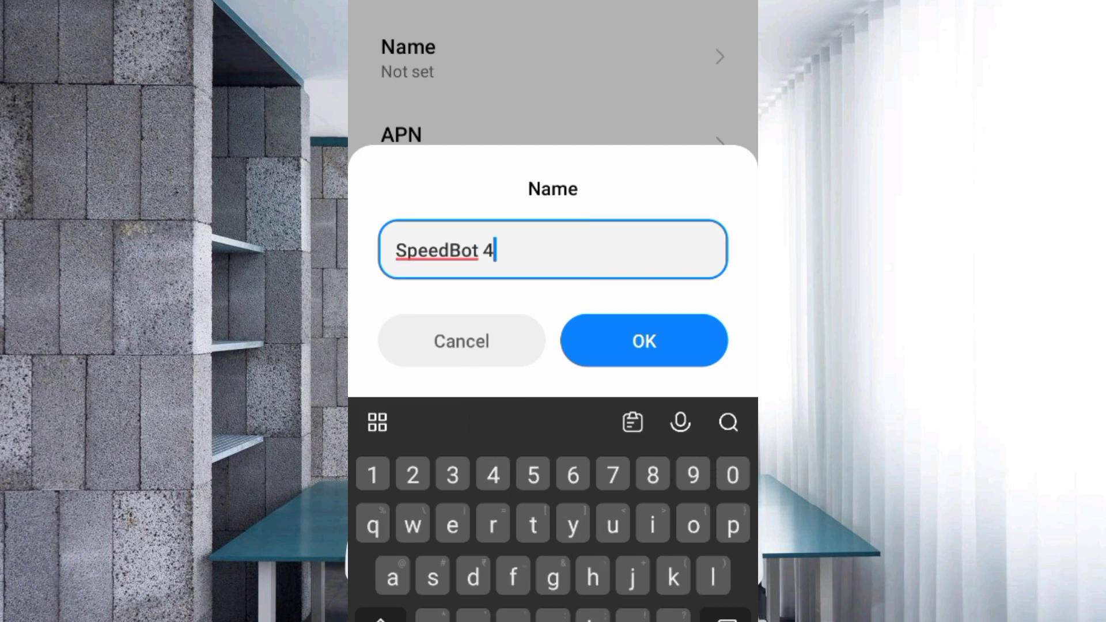
type("G")
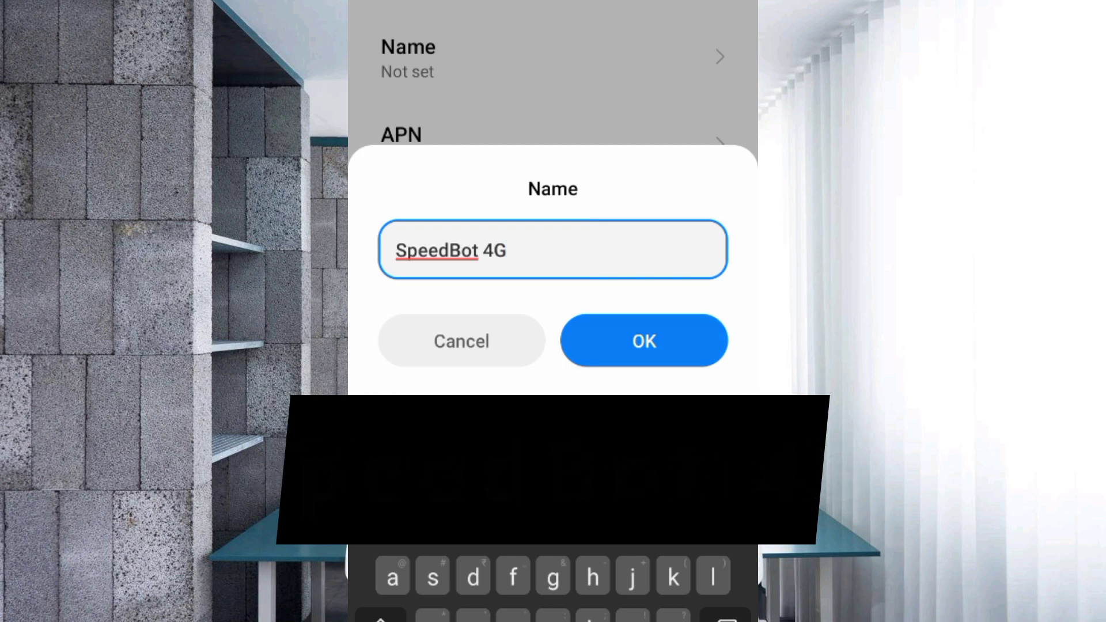
- Confirm the name SpeedBot 4G and set the APN value to airtelnet.com
left_click(644, 341)
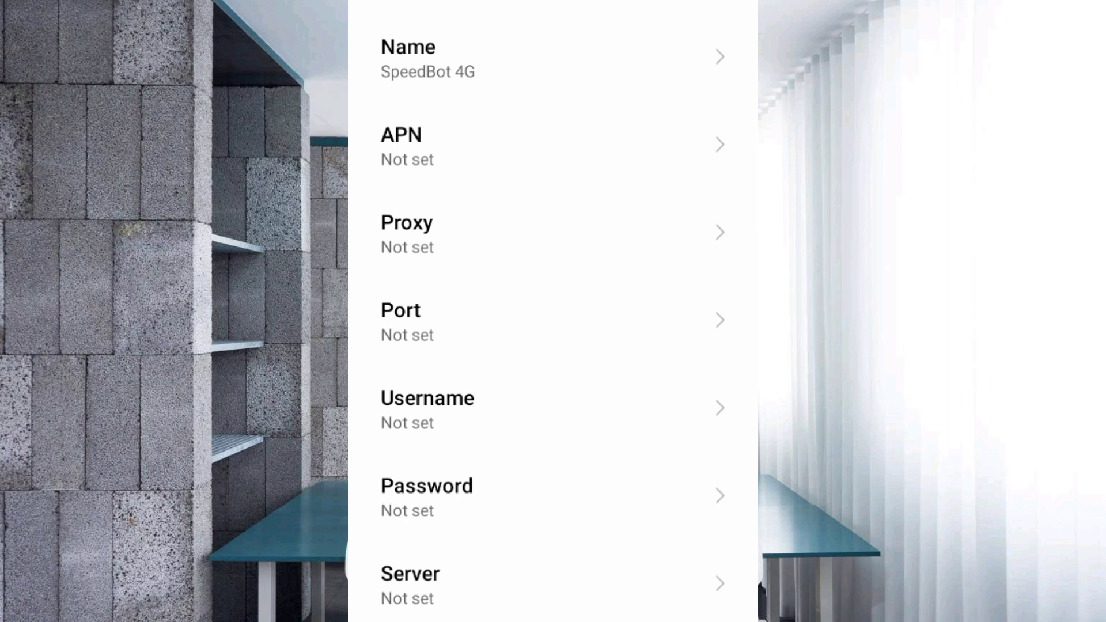
left_click(518, 145)
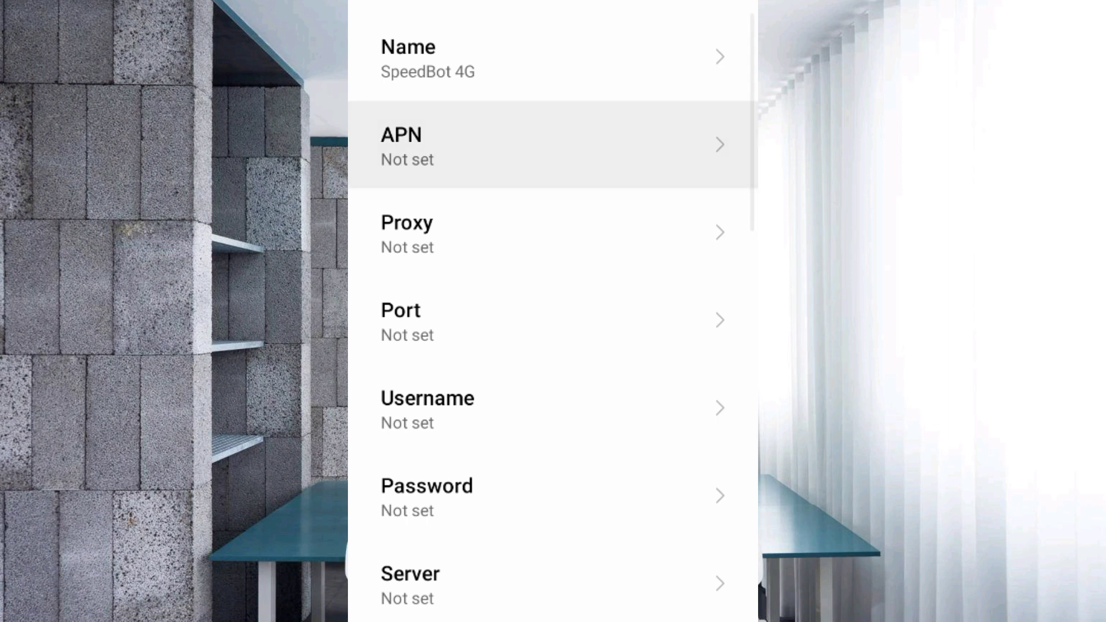
type("ai")
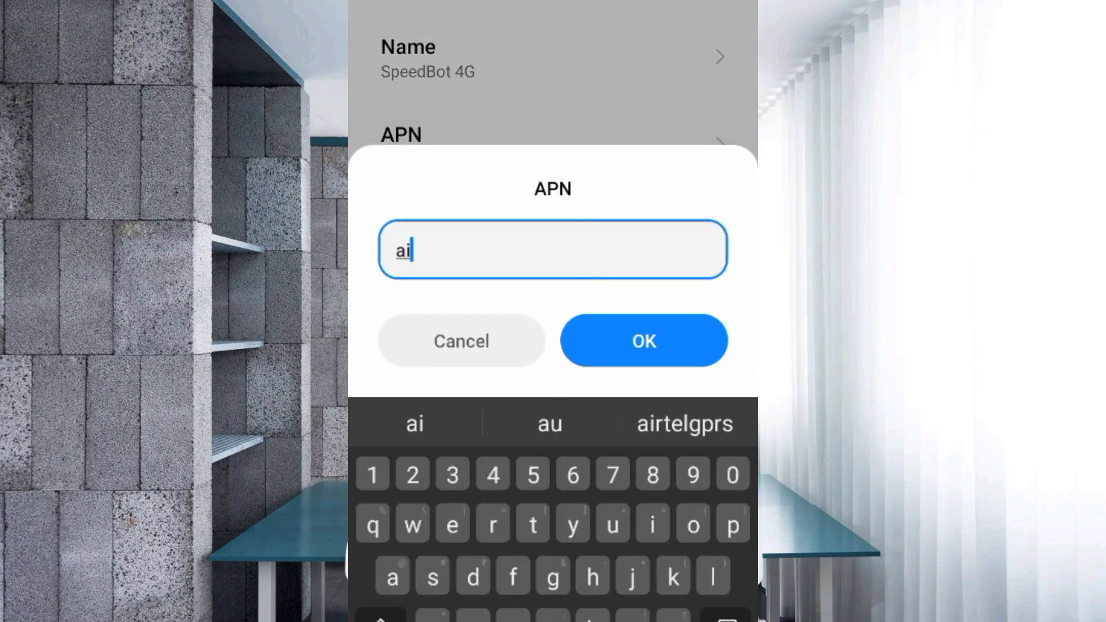
type("rteln")
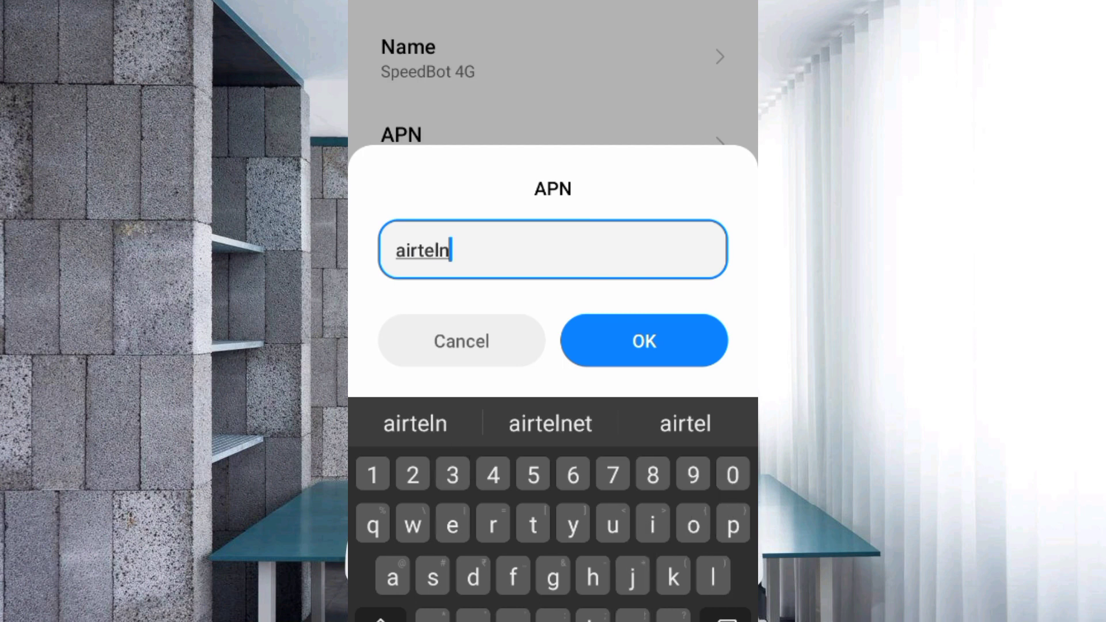
type("et.")
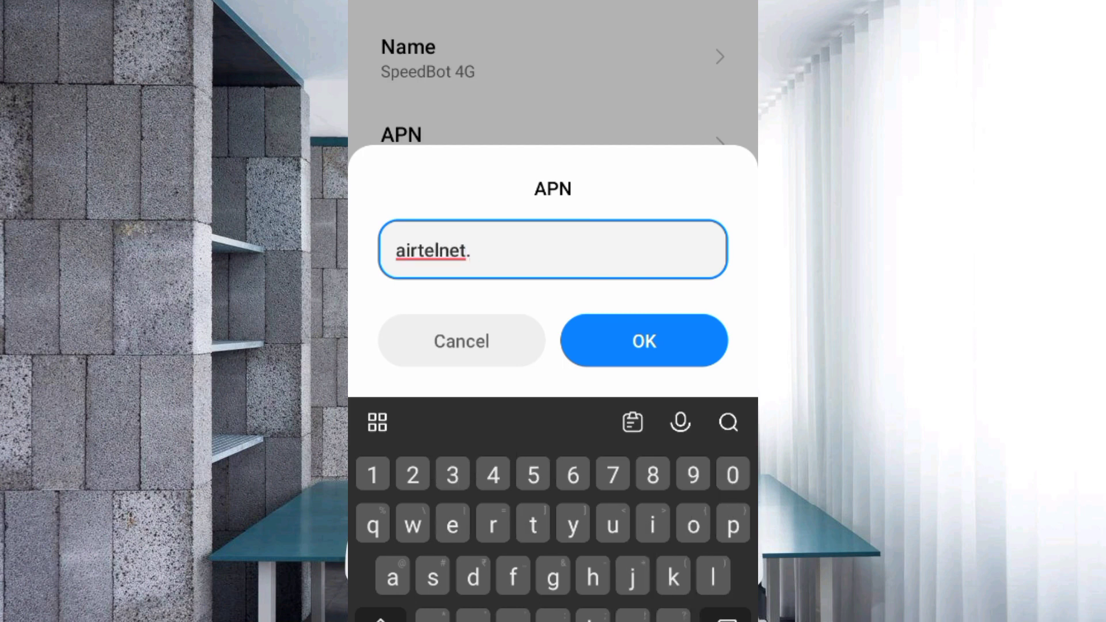
type("com")
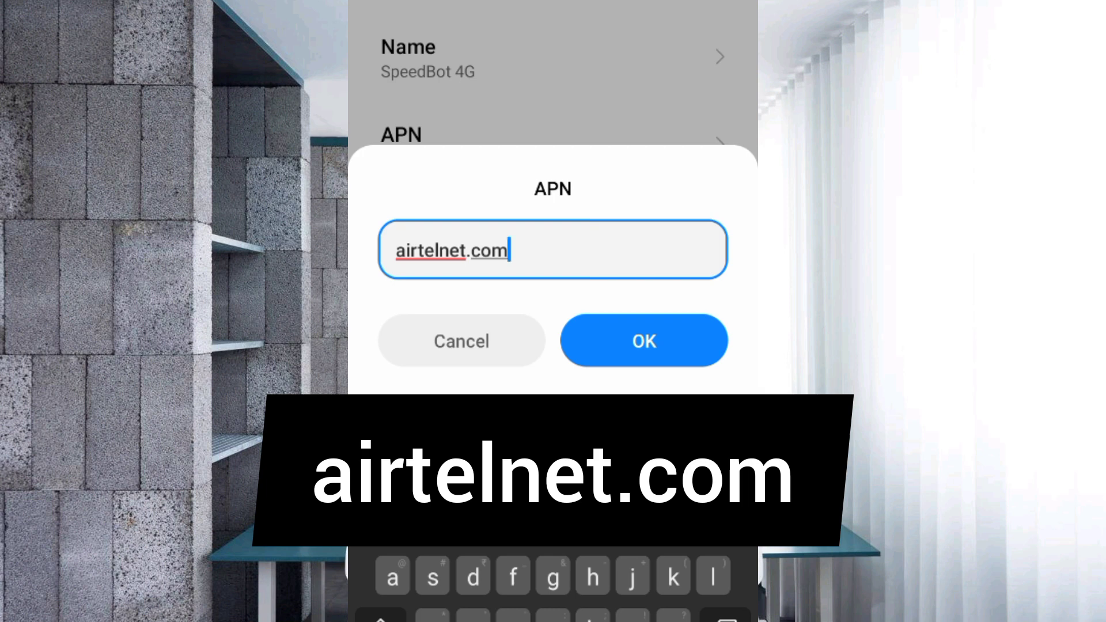
key("Return")
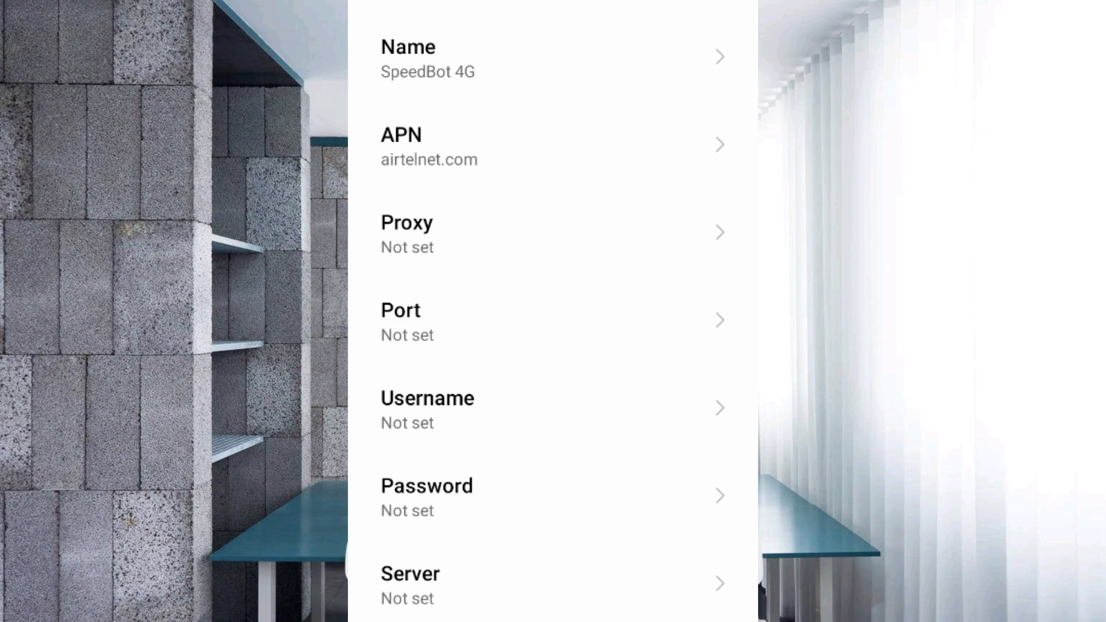
- Enter the access point's username and confirm it
left_click(427, 408)
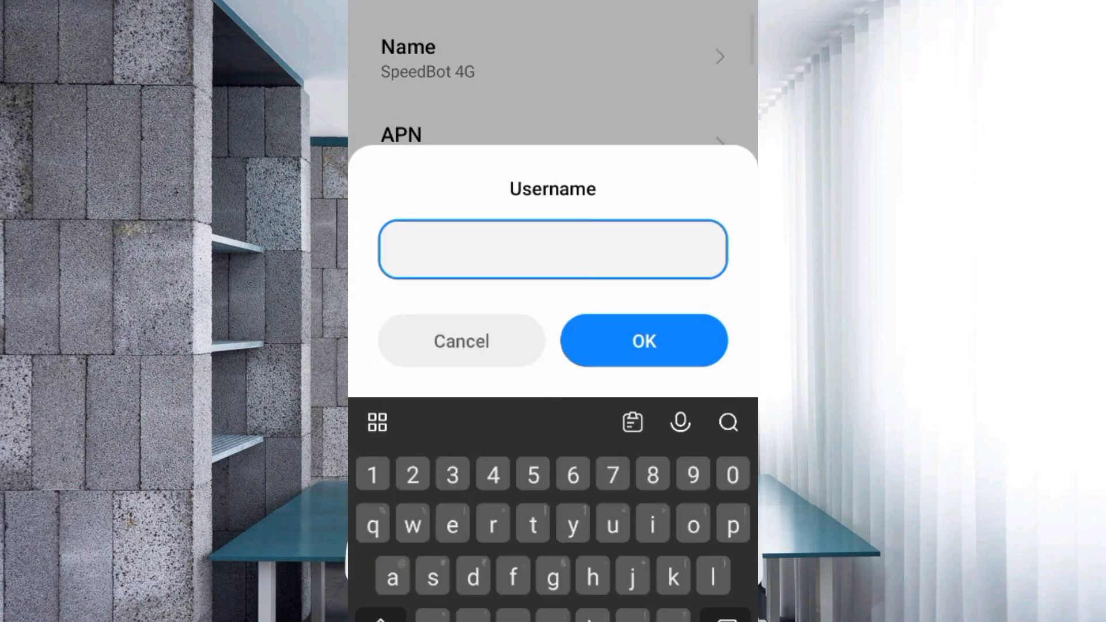
type("@")
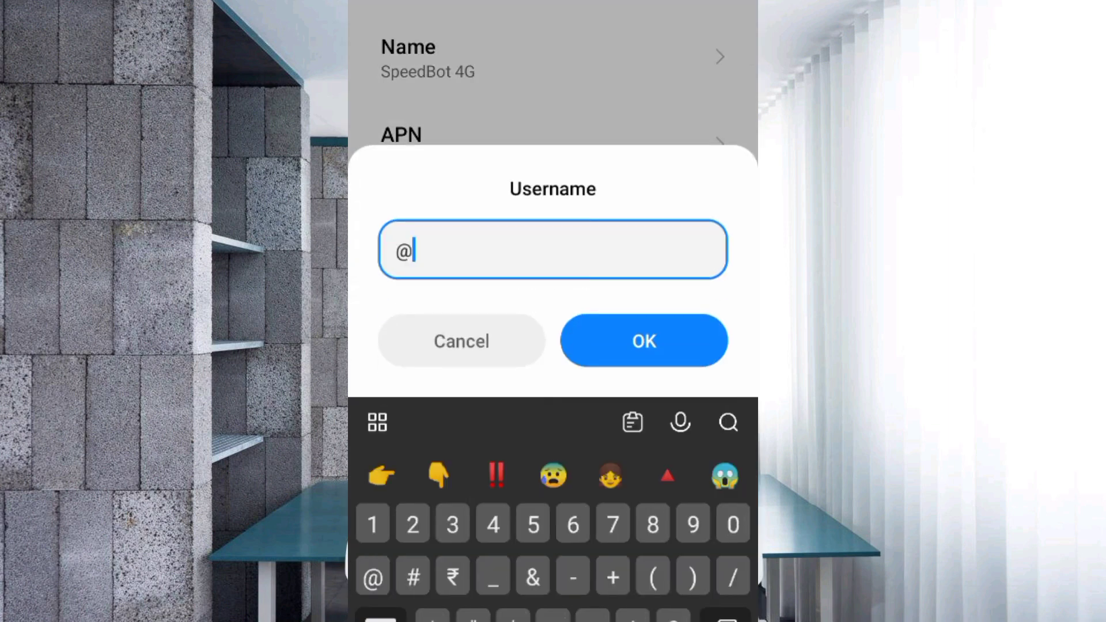
type("sb.")
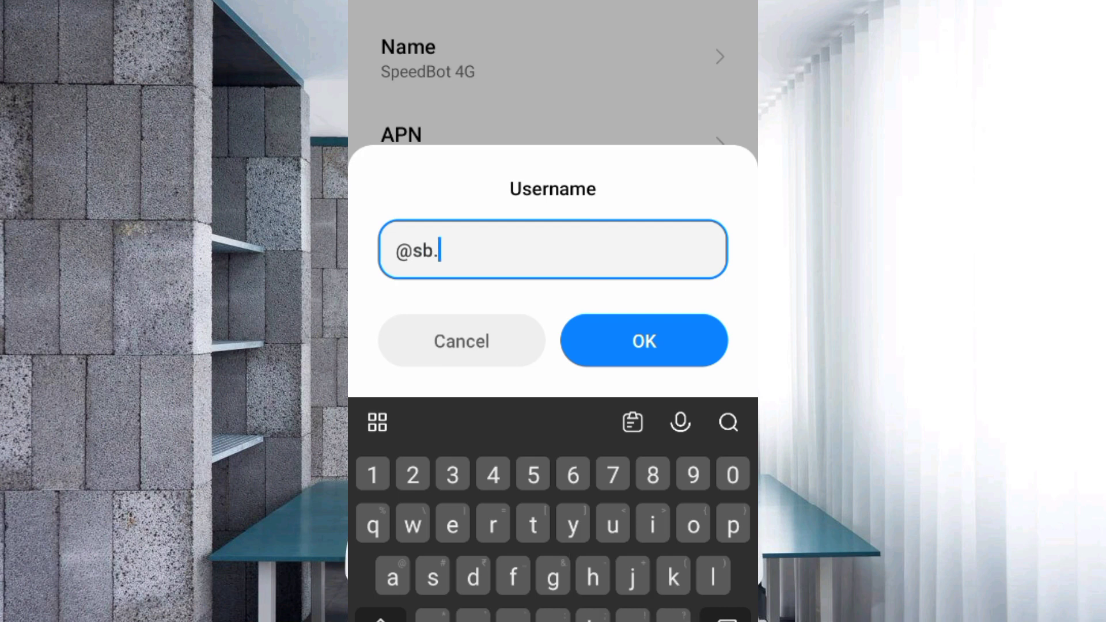
type("ai")
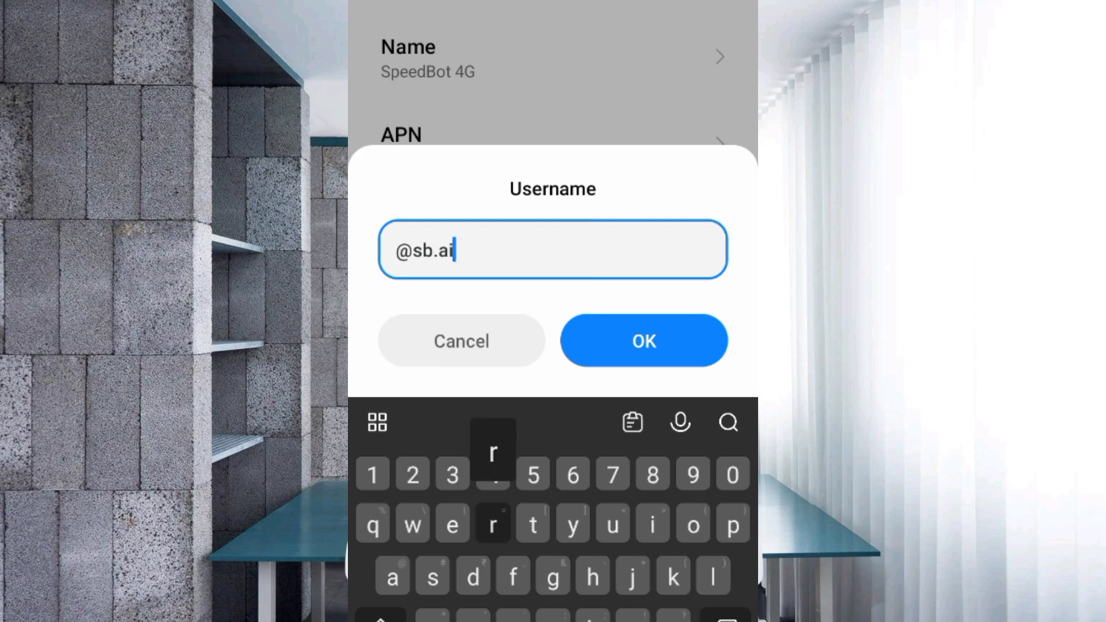
type("rtel4g")
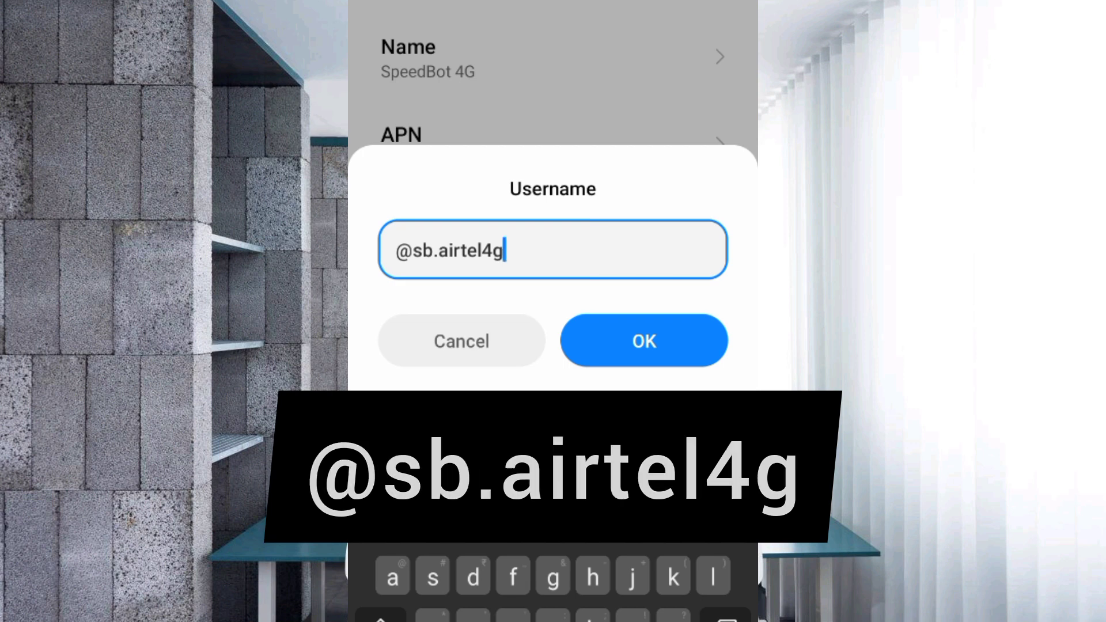
left_click(644, 340)
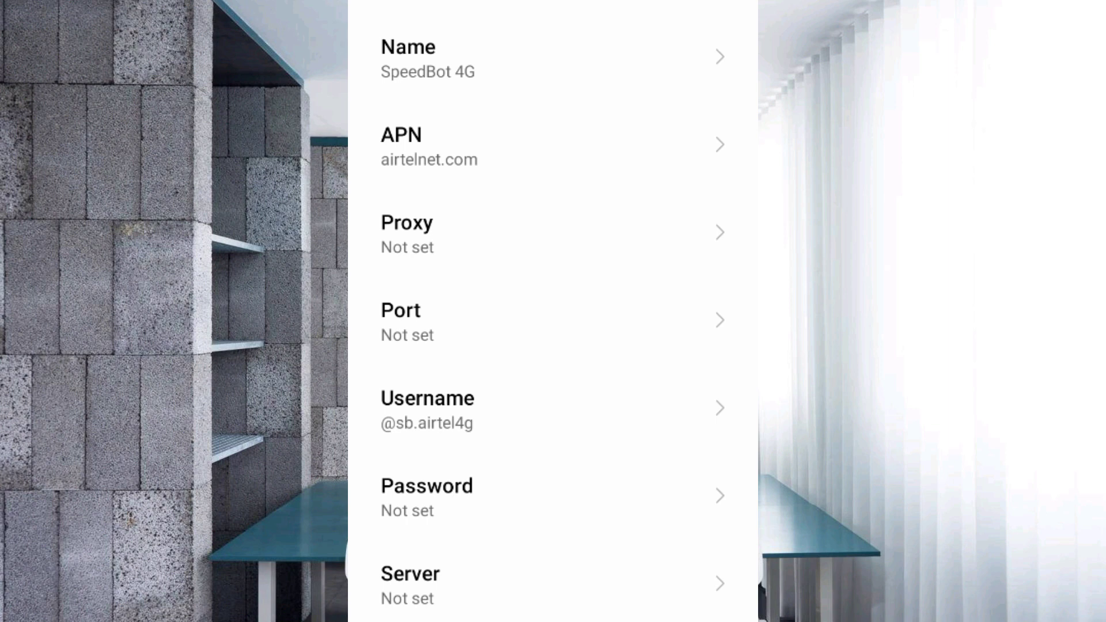
scroll(552, 311, "down", 4)
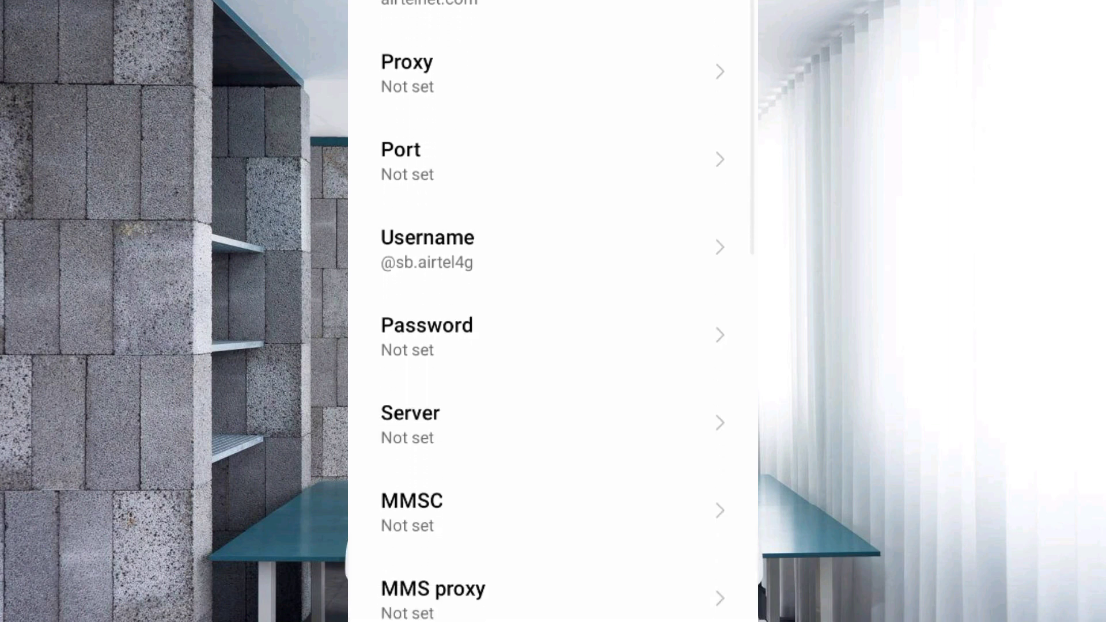
scroll(553, 311, "down", 6)
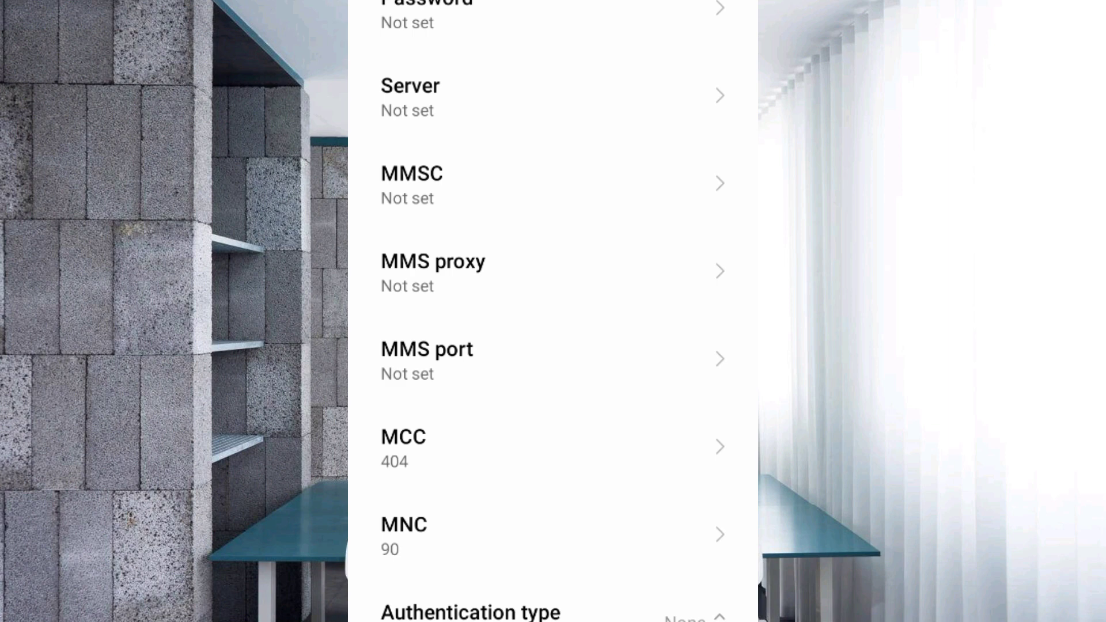
left_click(410, 95)
type("w")
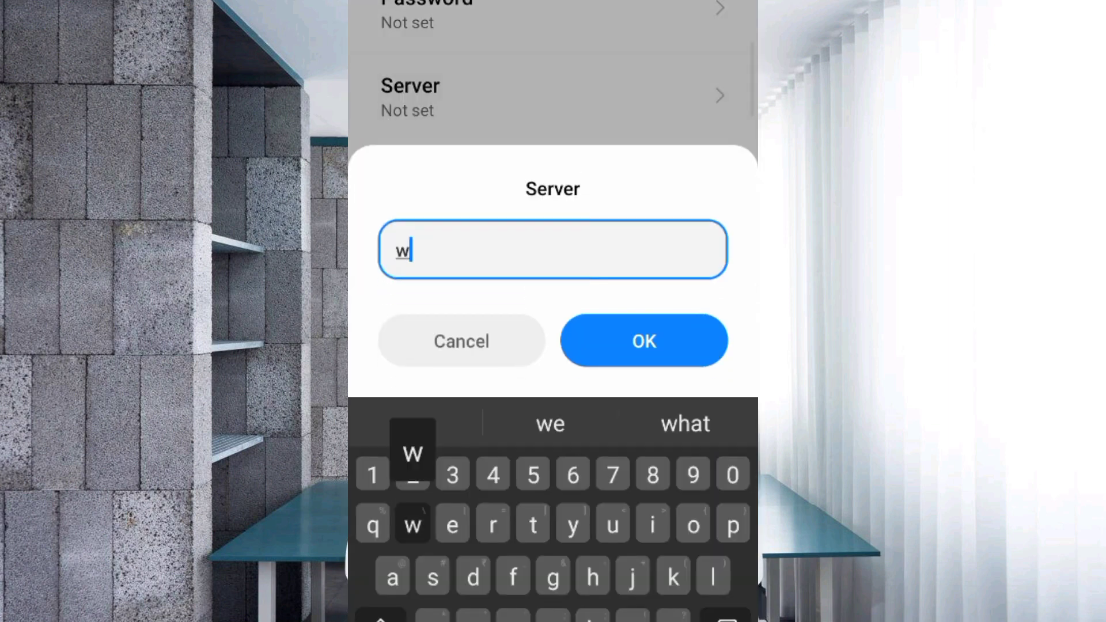
type("ww.")
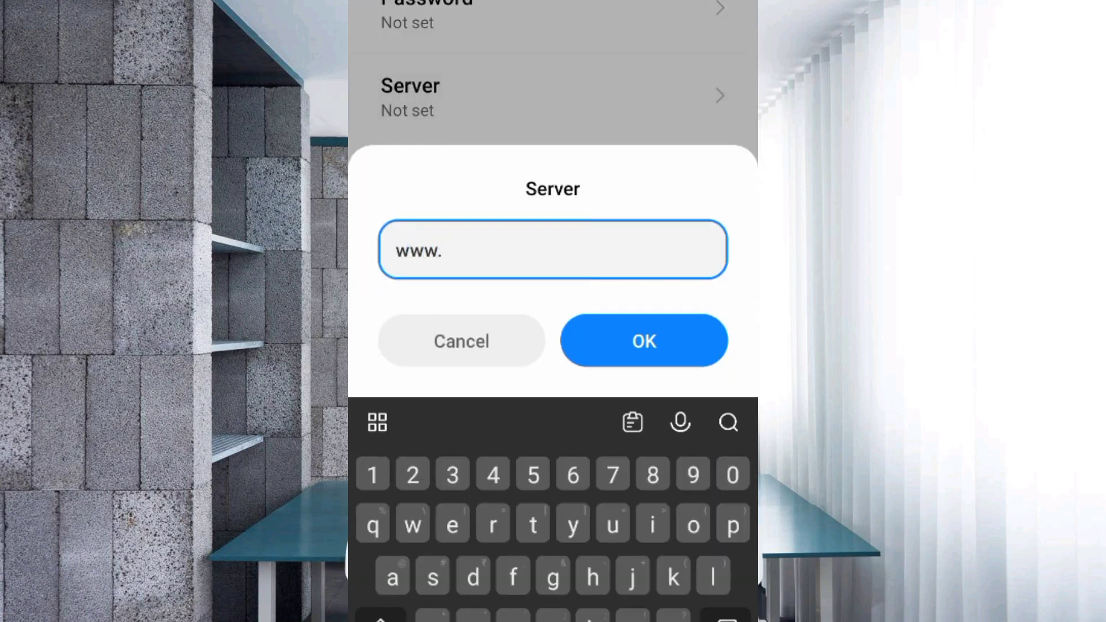
type("google")
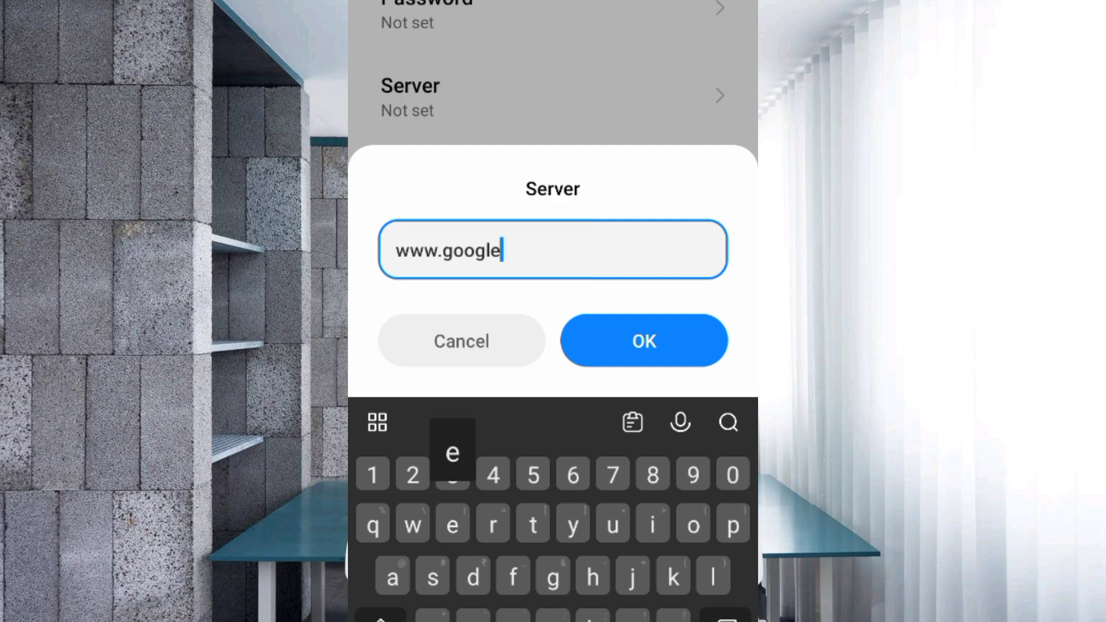
type(".com")
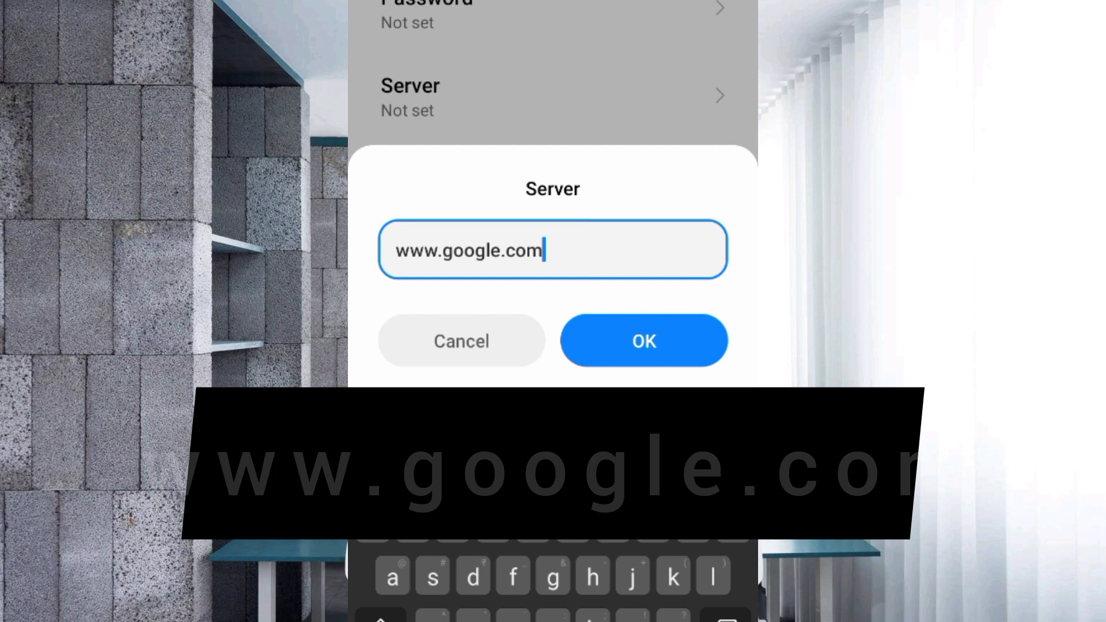
left_click(644, 341)
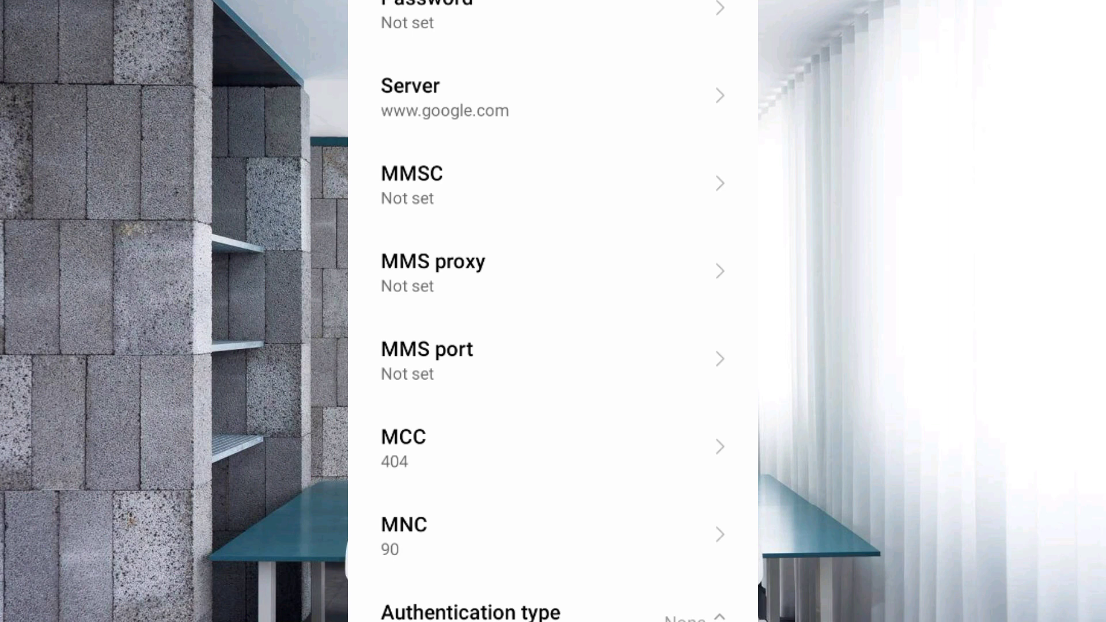
scroll(553, 311, "down", 2)
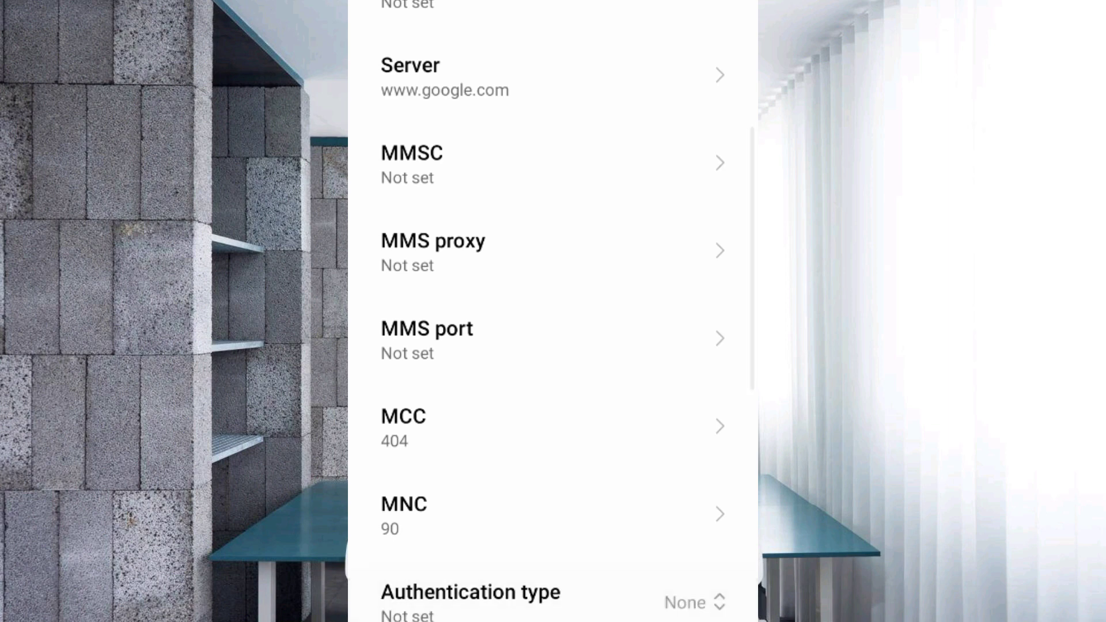
scroll(553, 311, "down", 3)
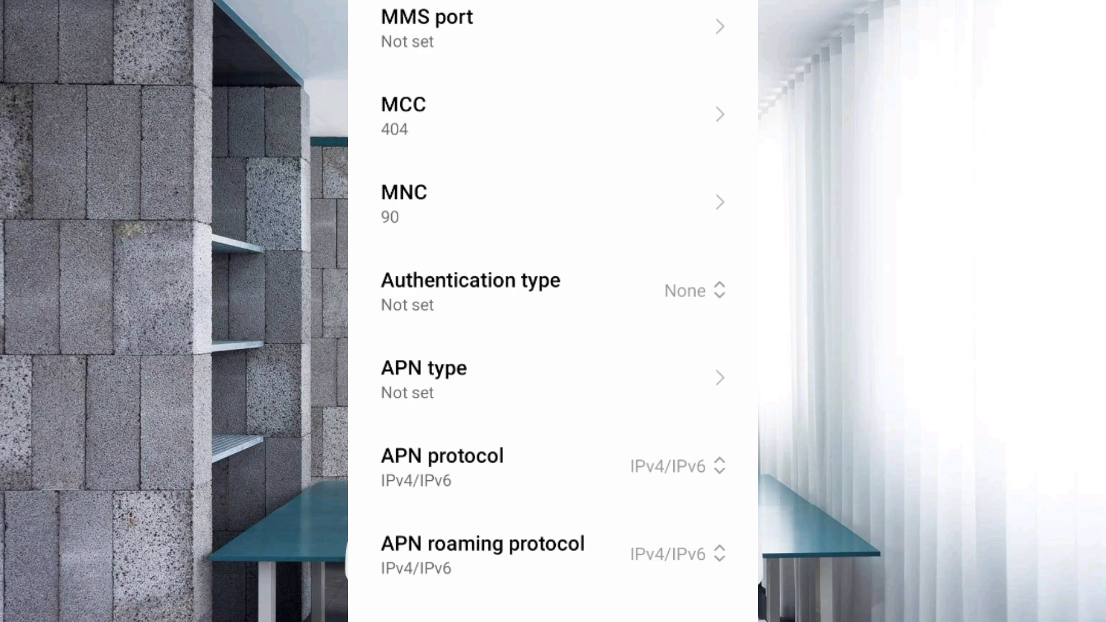
- Choose 'PAP or CHAP' as the authentication type
left_click(553, 291)
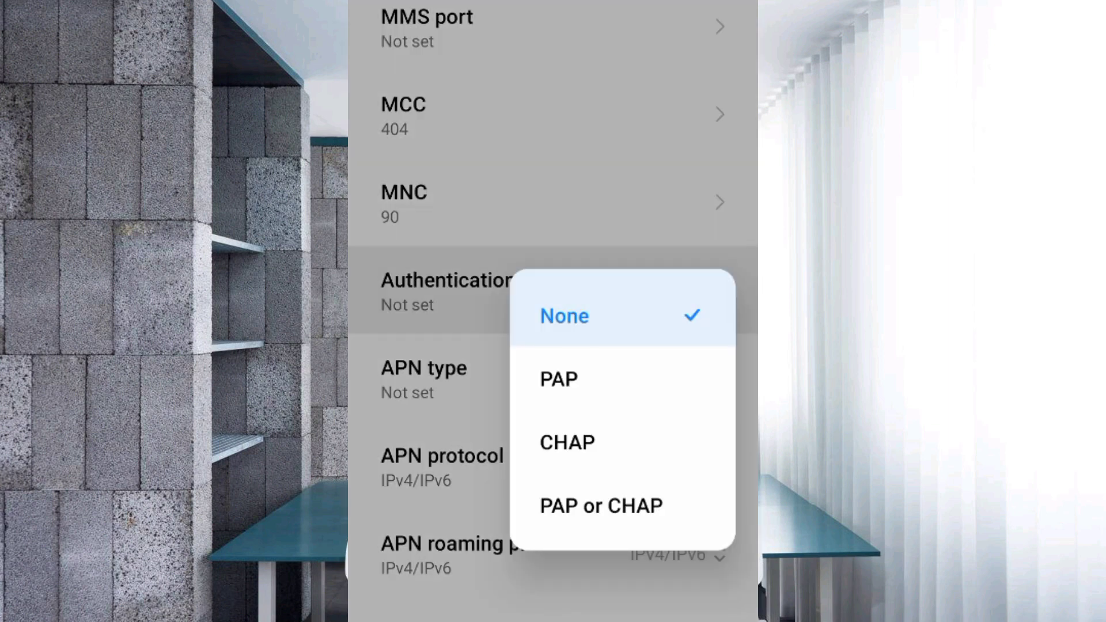
left_click(601, 506)
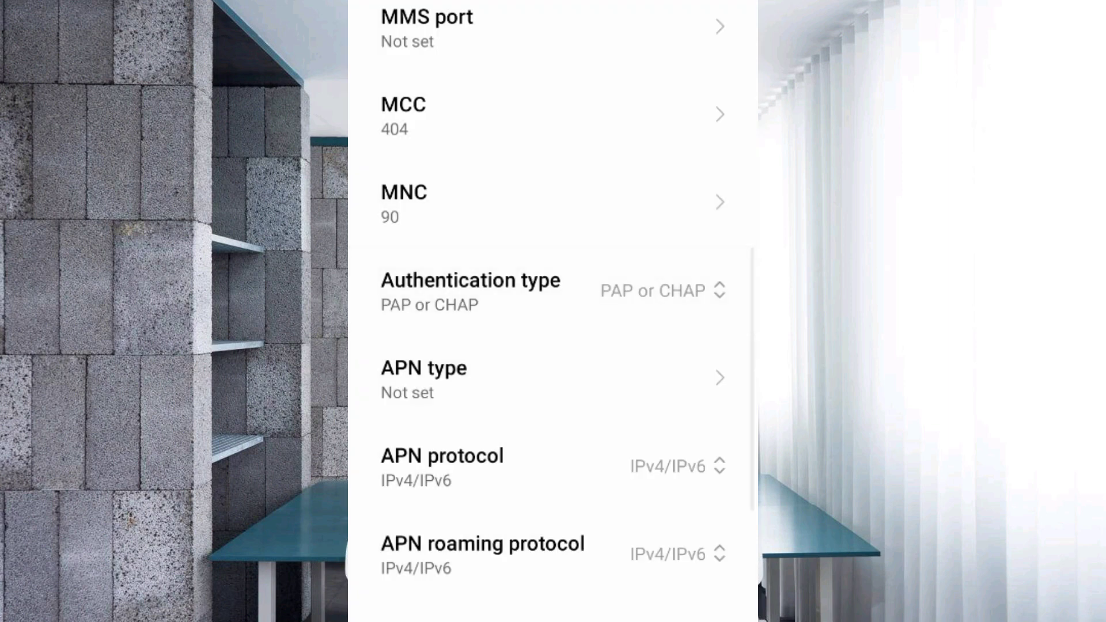
- Enter default,supl,net as the APN type and confirm it
left_click(553, 377)
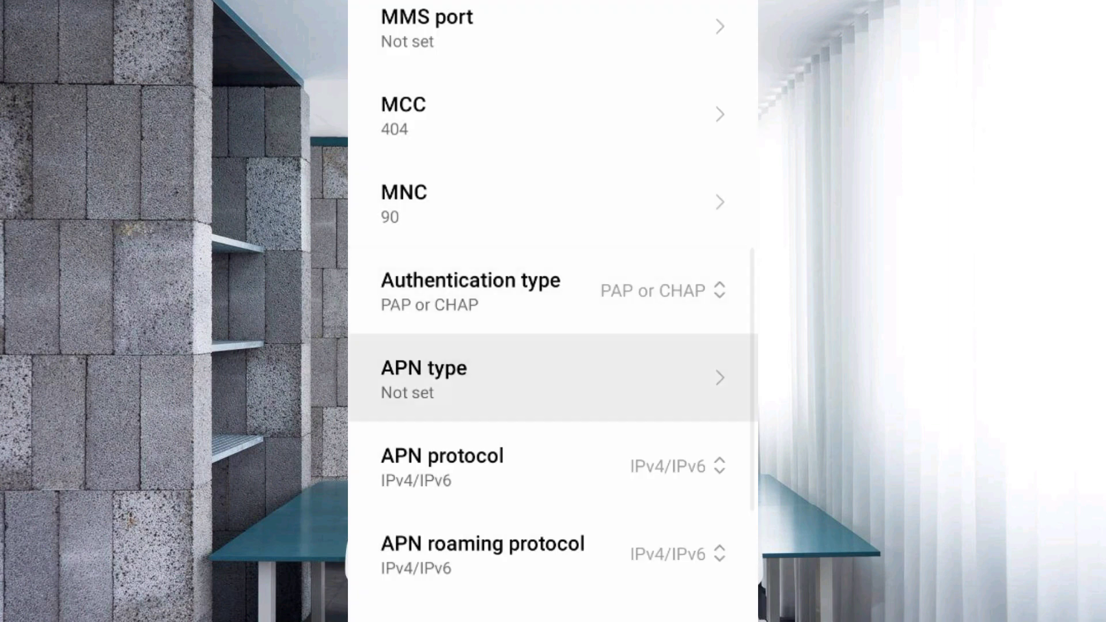
type("de")
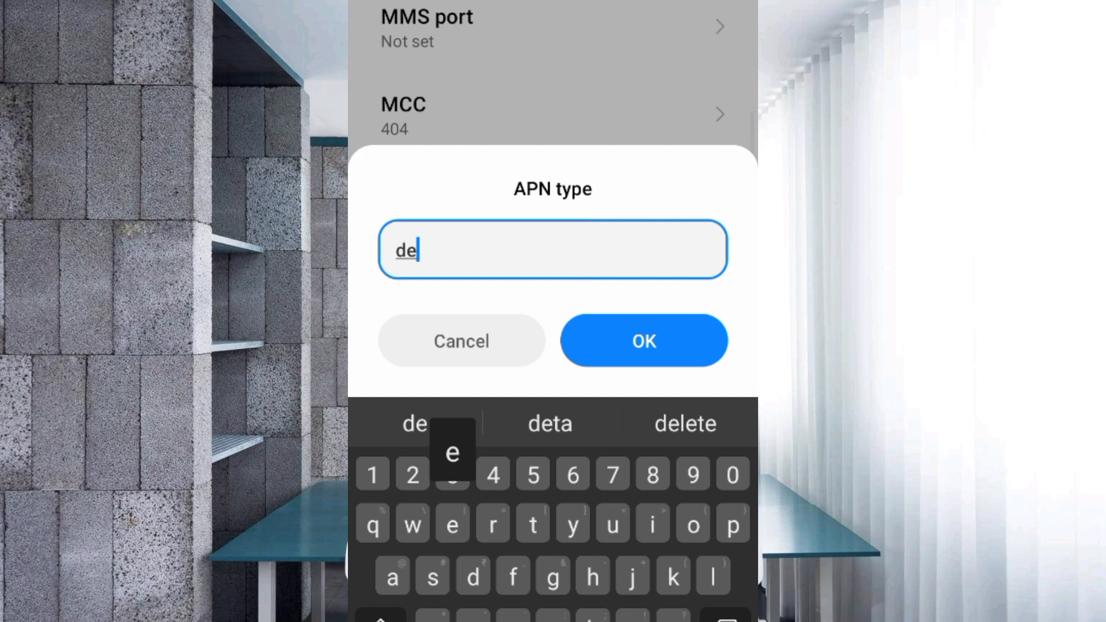
type("faul")
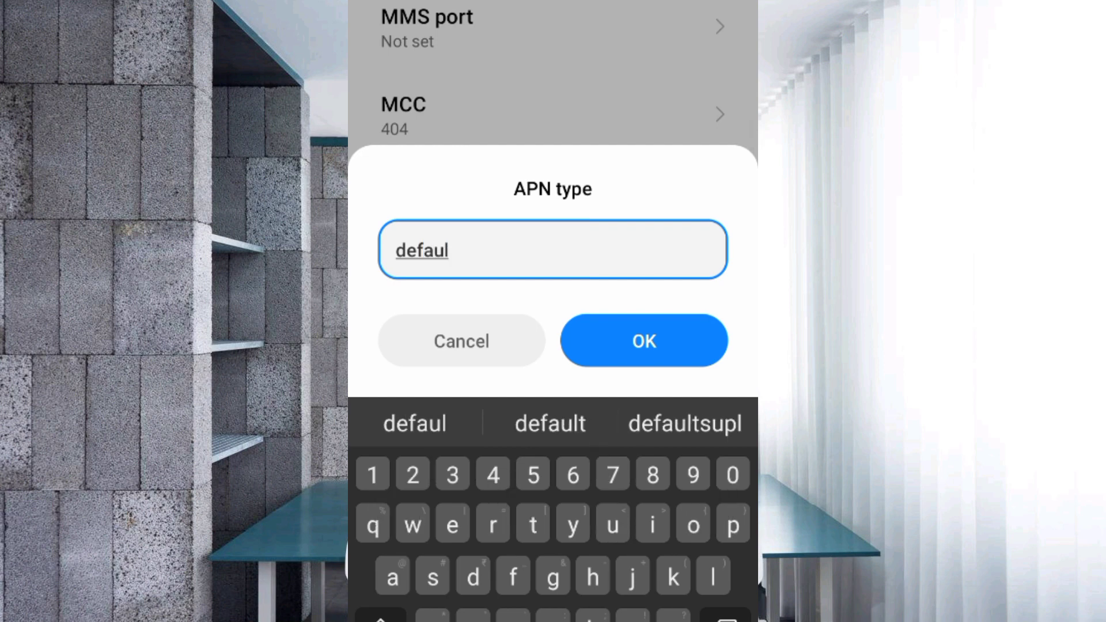
type("t,")
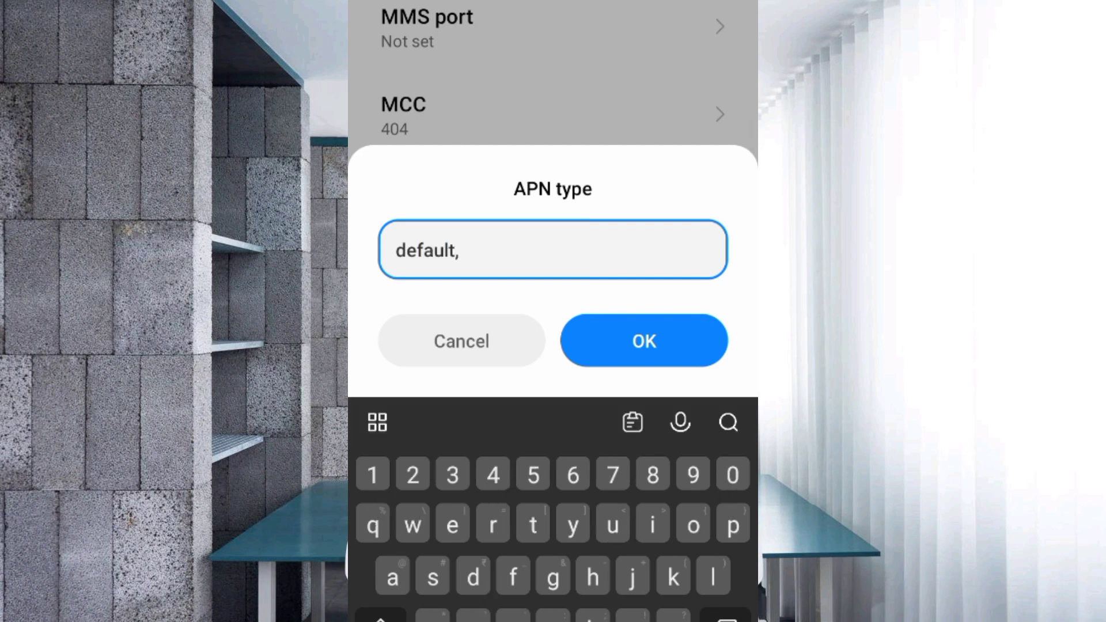
type("supl,")
key("BackSpace")
type("net")
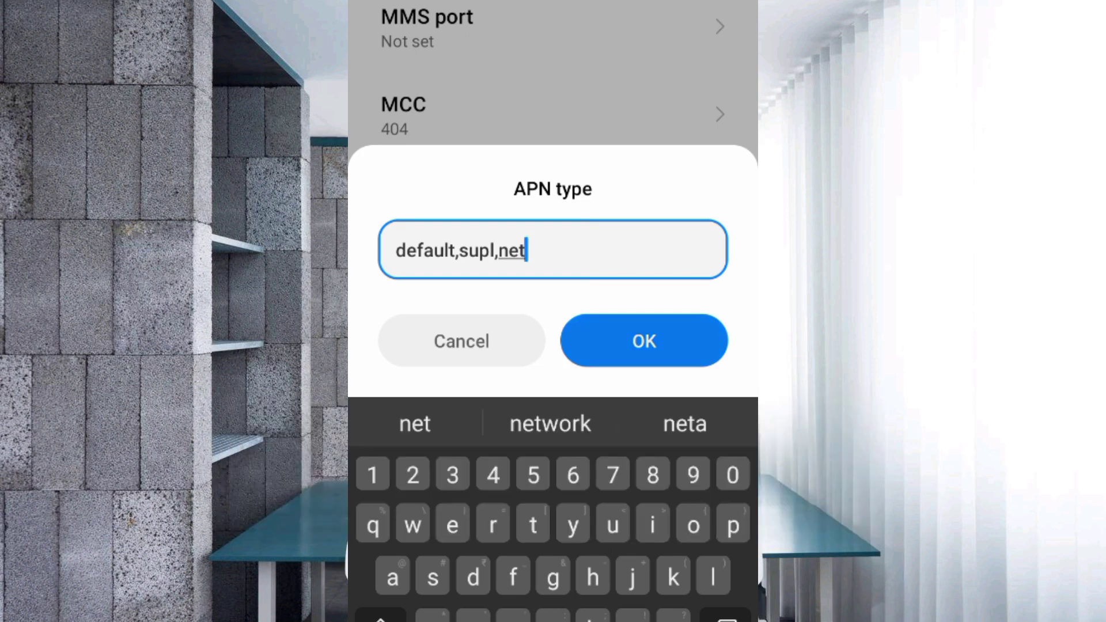
left_click(644, 341)
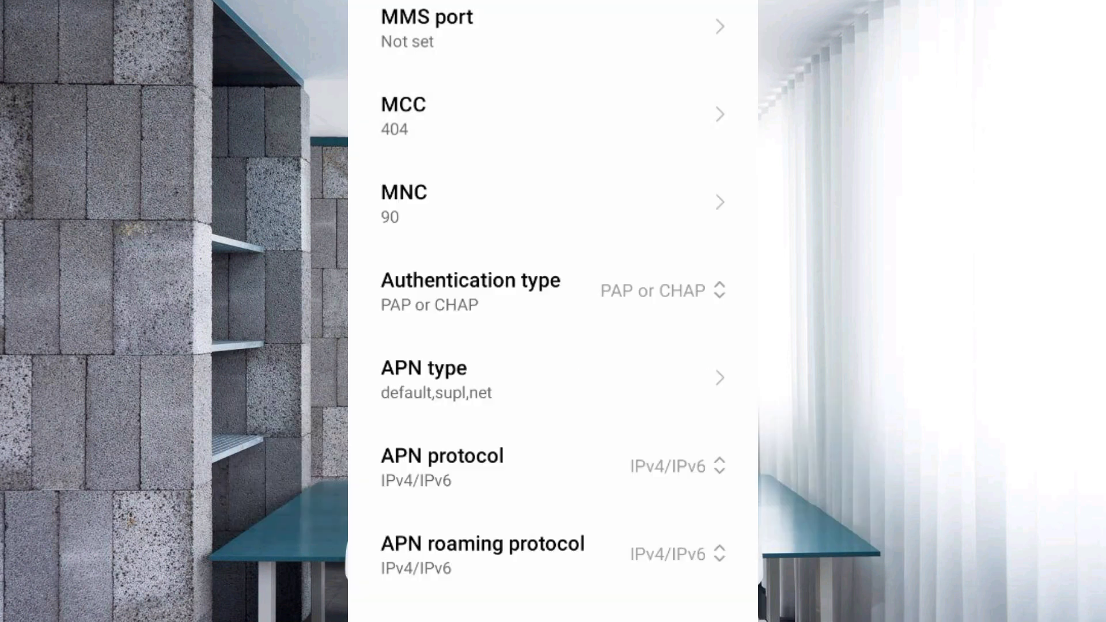
scroll(553, 311, "down", 4)
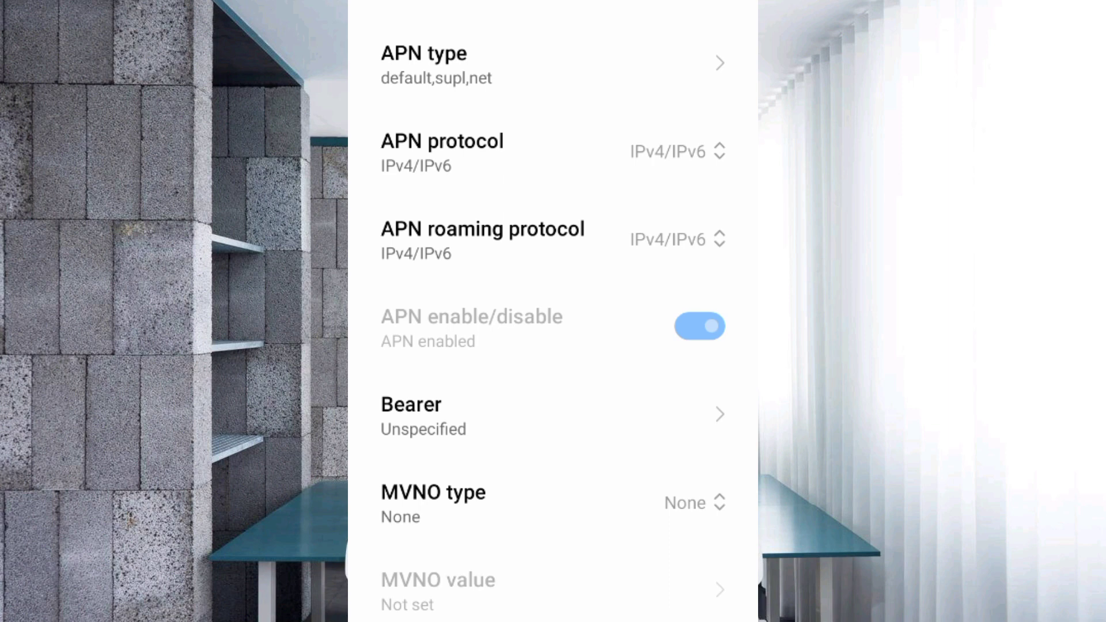
left_click(553, 151)
left_click(668, 239)
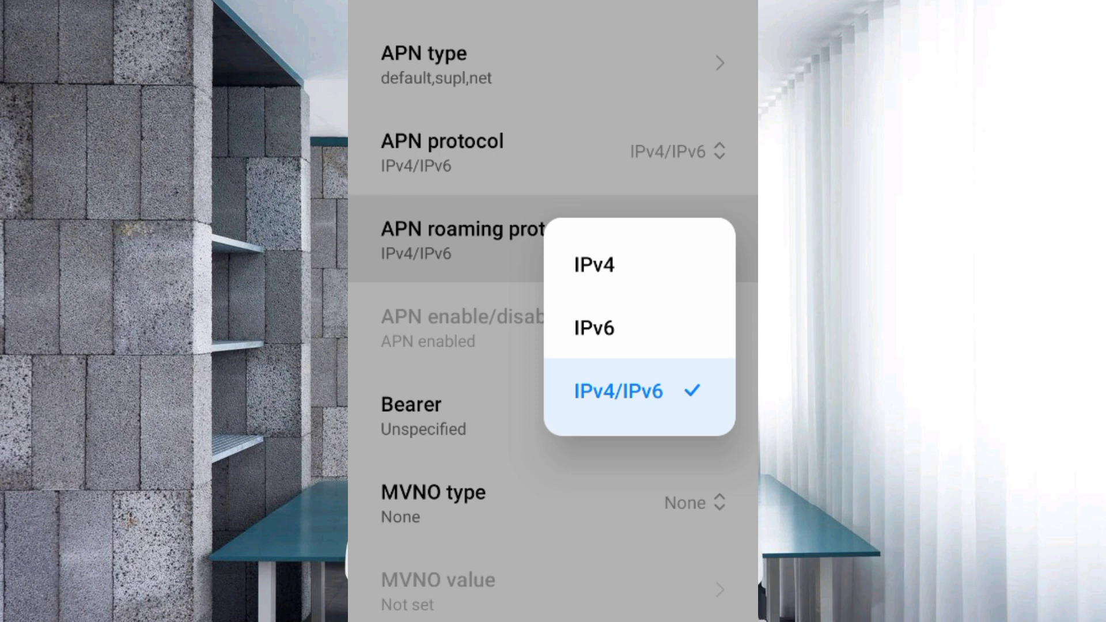
left_click(618, 391)
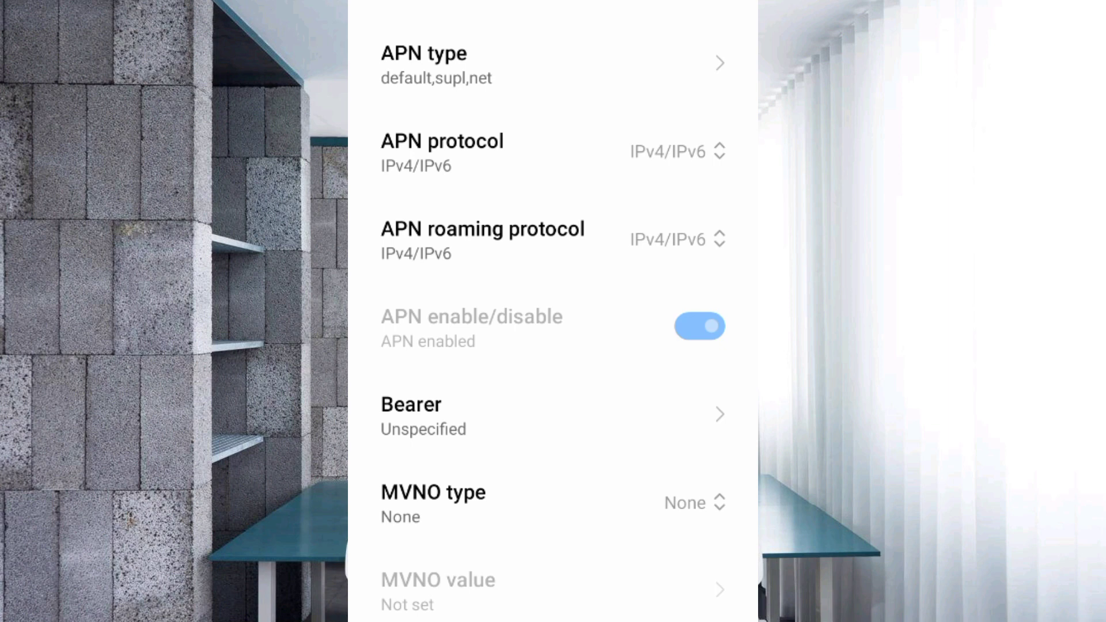
- Replace the Unspecified bearer with LTE, HSPAP, HSPA, HSUPA, HSDPA, UMTS, EDGE and GPRS
left_click(518, 415)
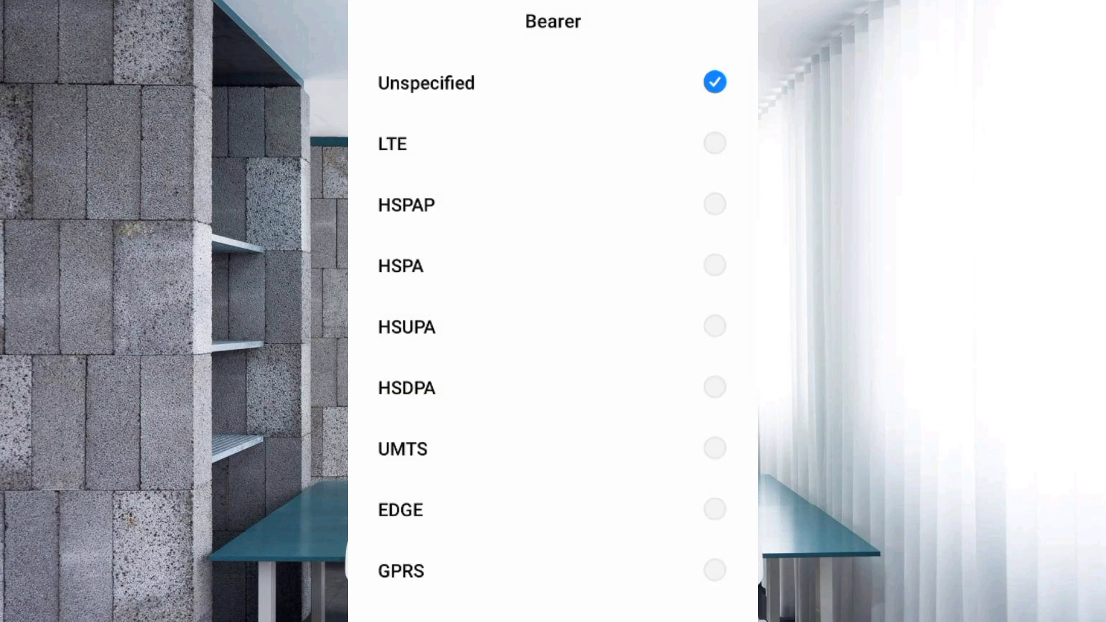
left_click(542, 83)
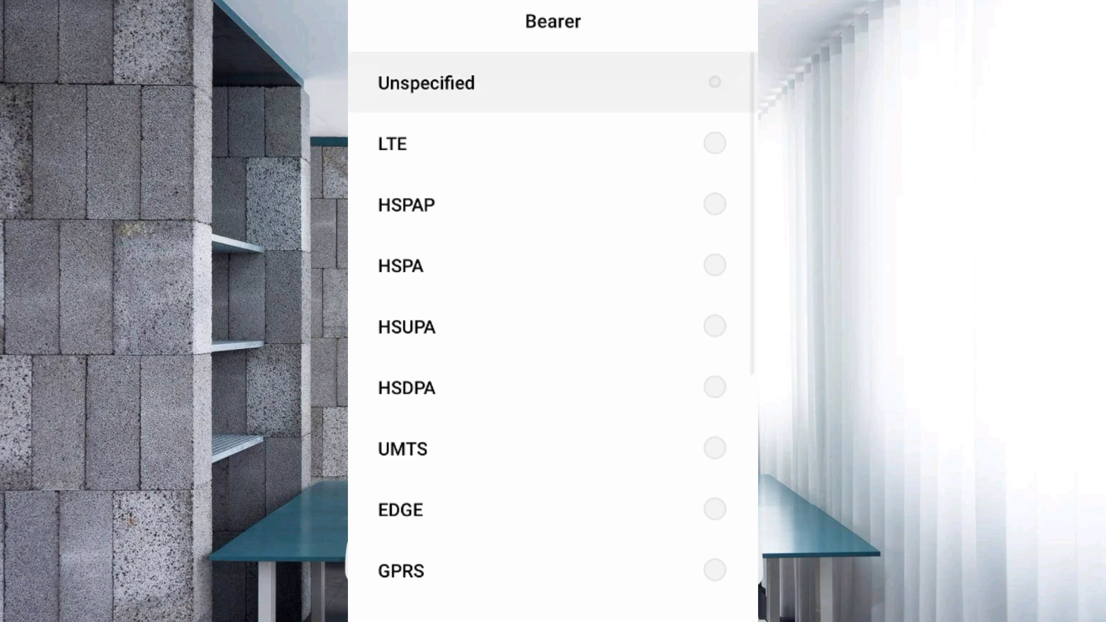
left_click(541, 143)
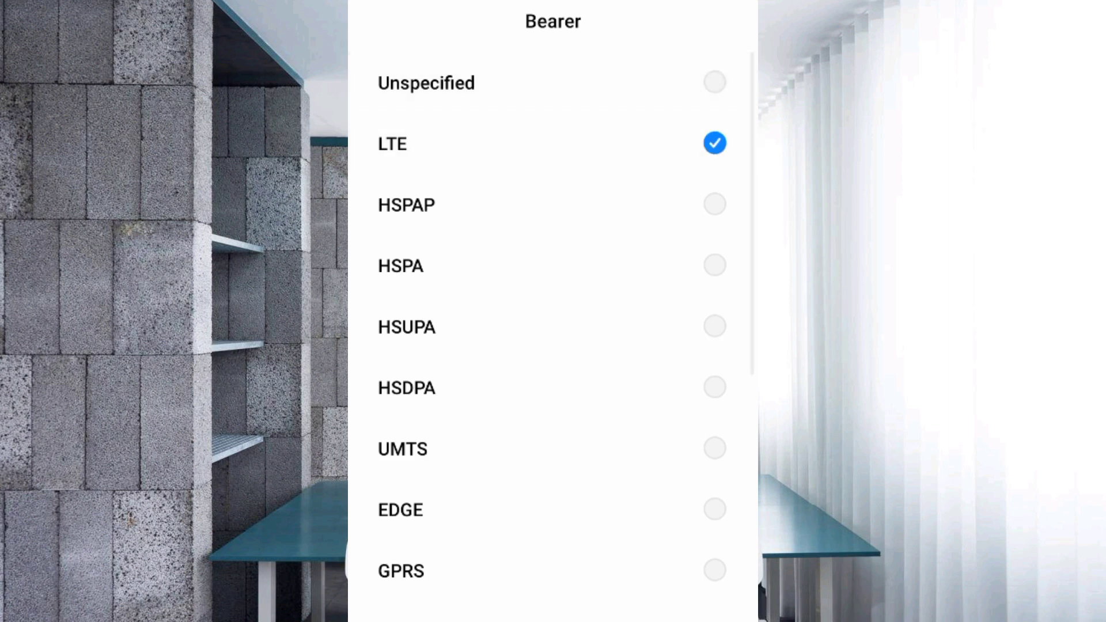
left_click(542, 204)
left_click(541, 266)
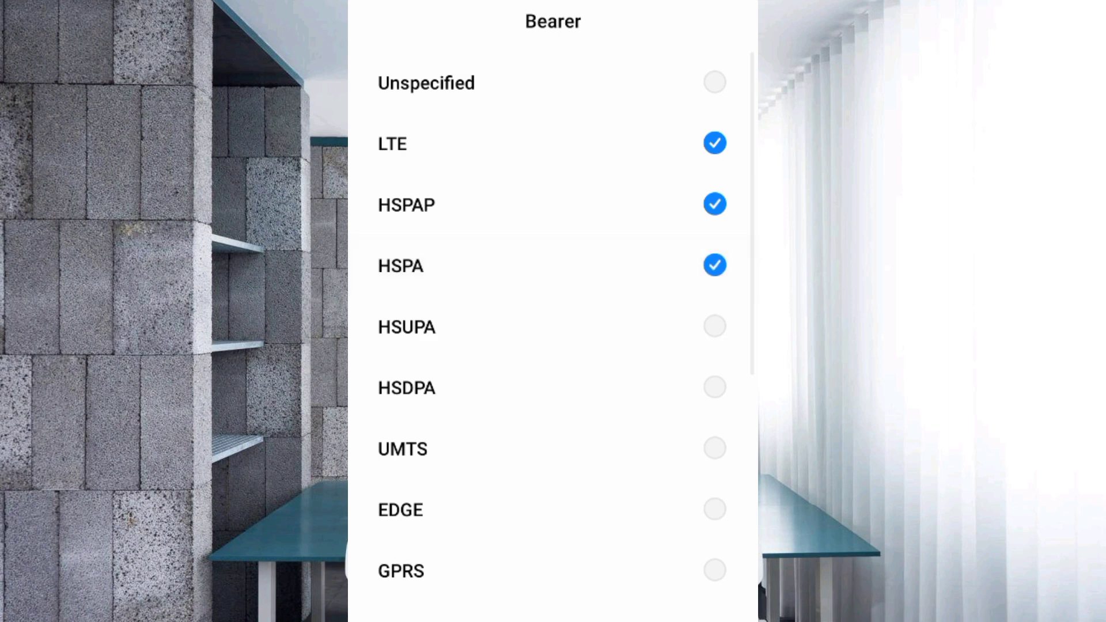
left_click(541, 327)
left_click(541, 387)
left_click(542, 448)
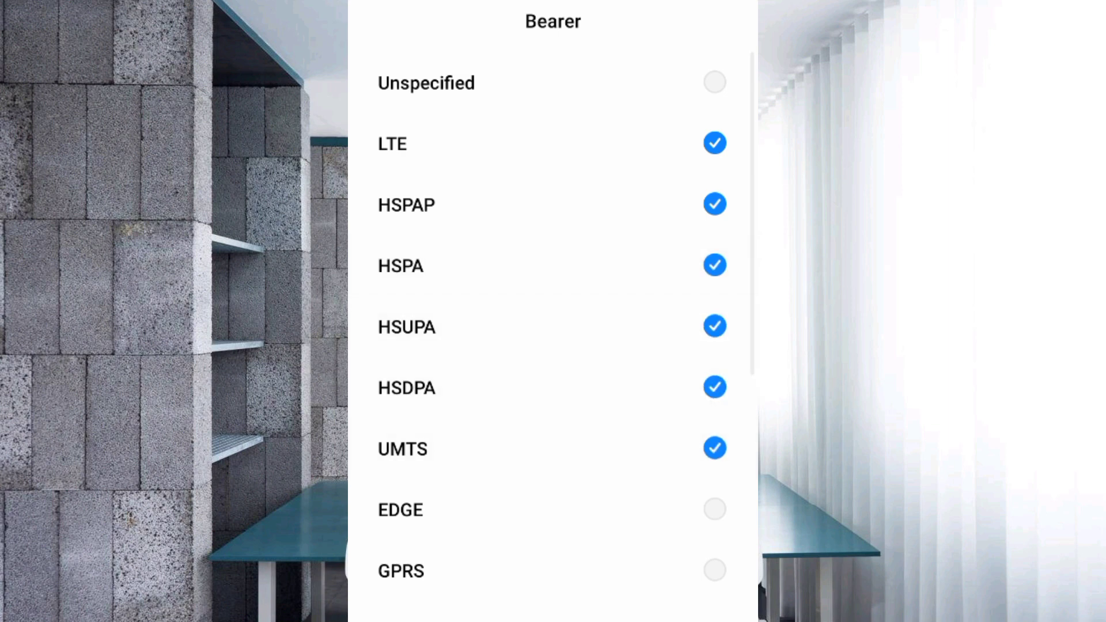
left_click(541, 509)
left_click(541, 570)
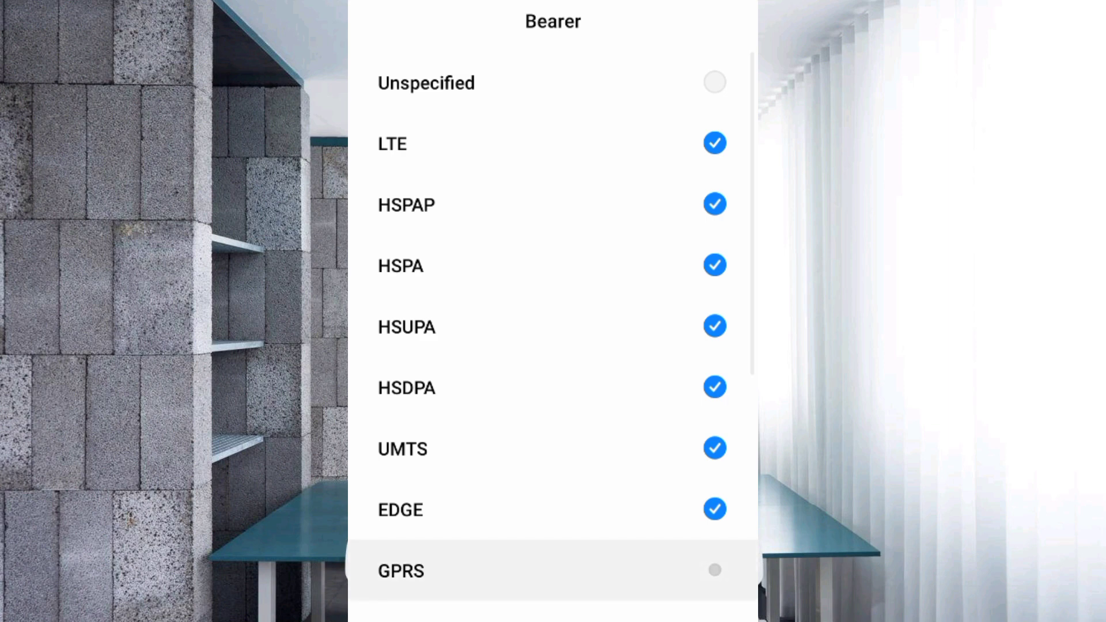
scroll(553, 311, "down", 5)
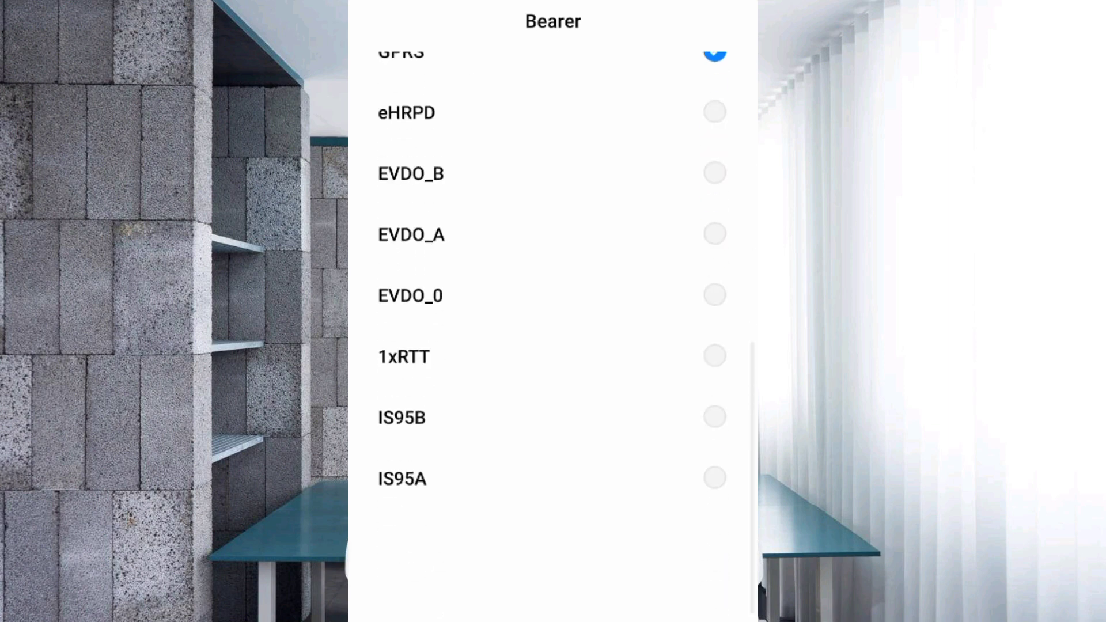
scroll(553, 311, "up", 2)
scroll(552, 311, "up", 5)
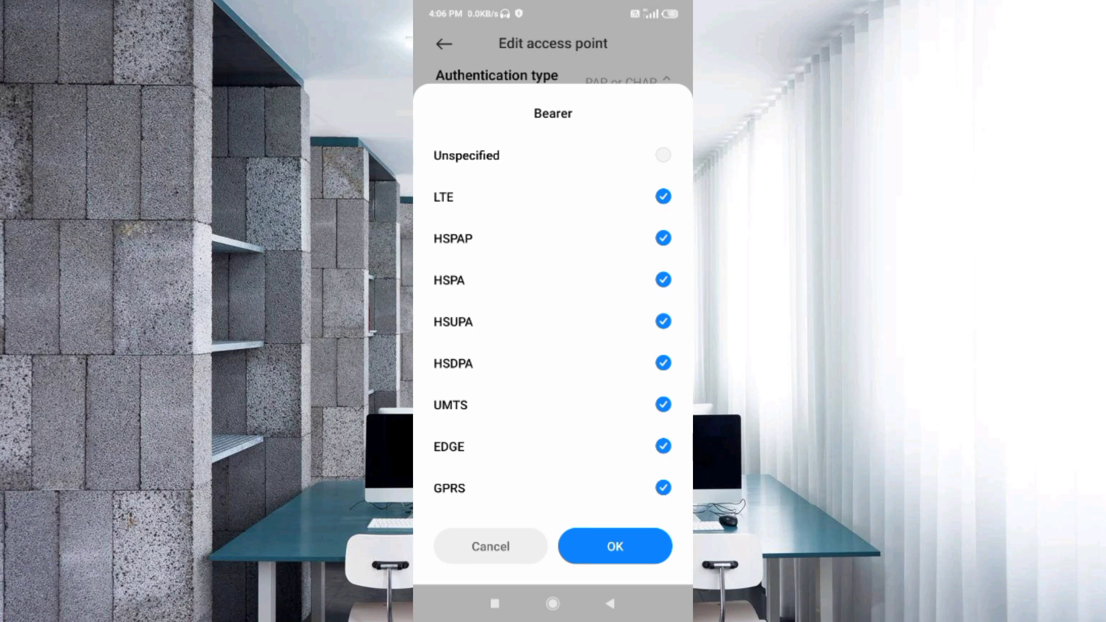
left_click(614, 546)
scroll(553, 311, "up", 10)
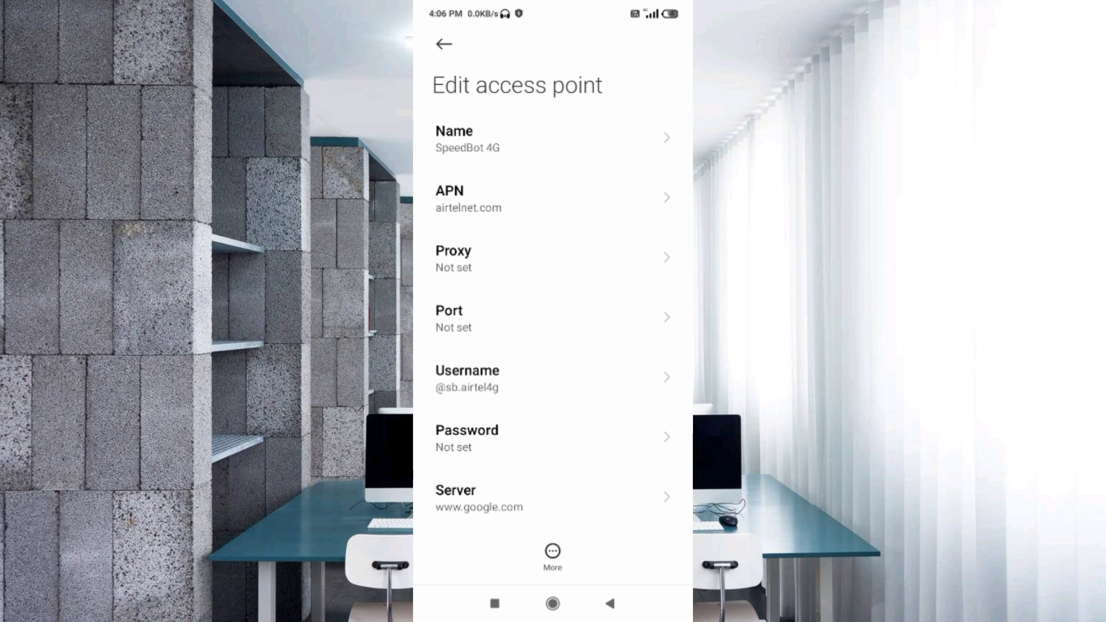
- Save the SpeedBot 4G access point from the More menu
left_click(552, 554)
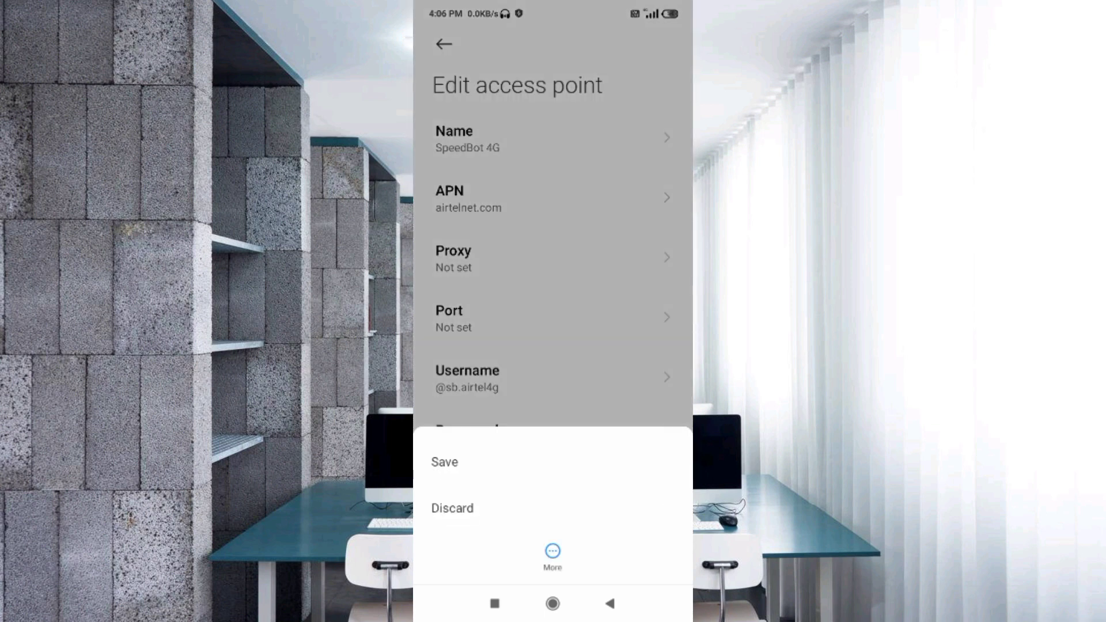
left_click(444, 462)
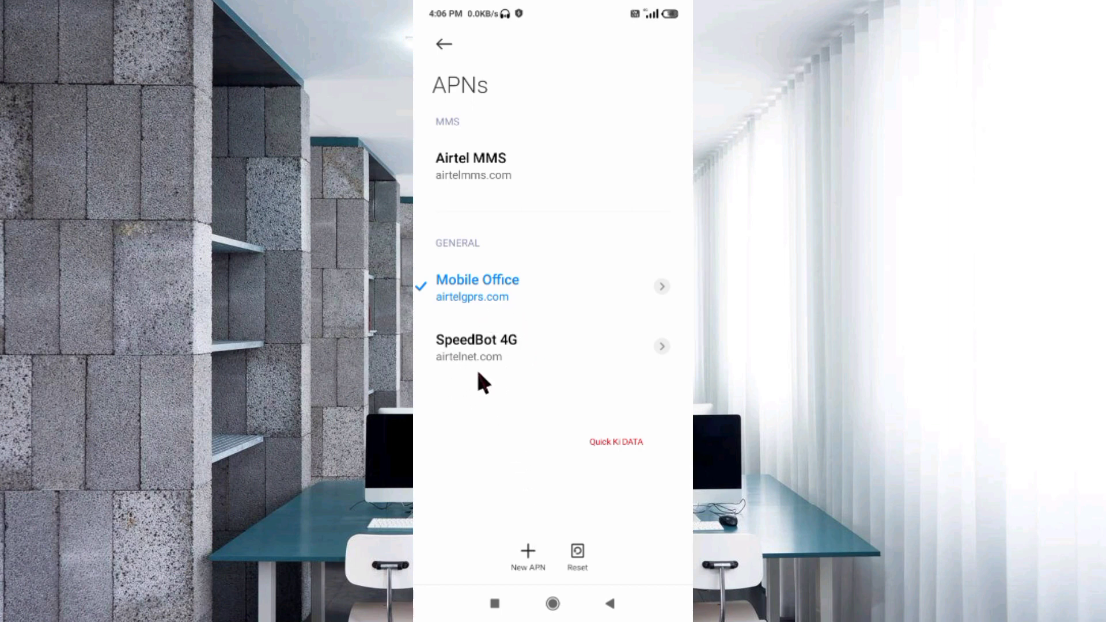
- Select SpeedBot 4G as the active APN and go to the home screen
left_click(478, 373)
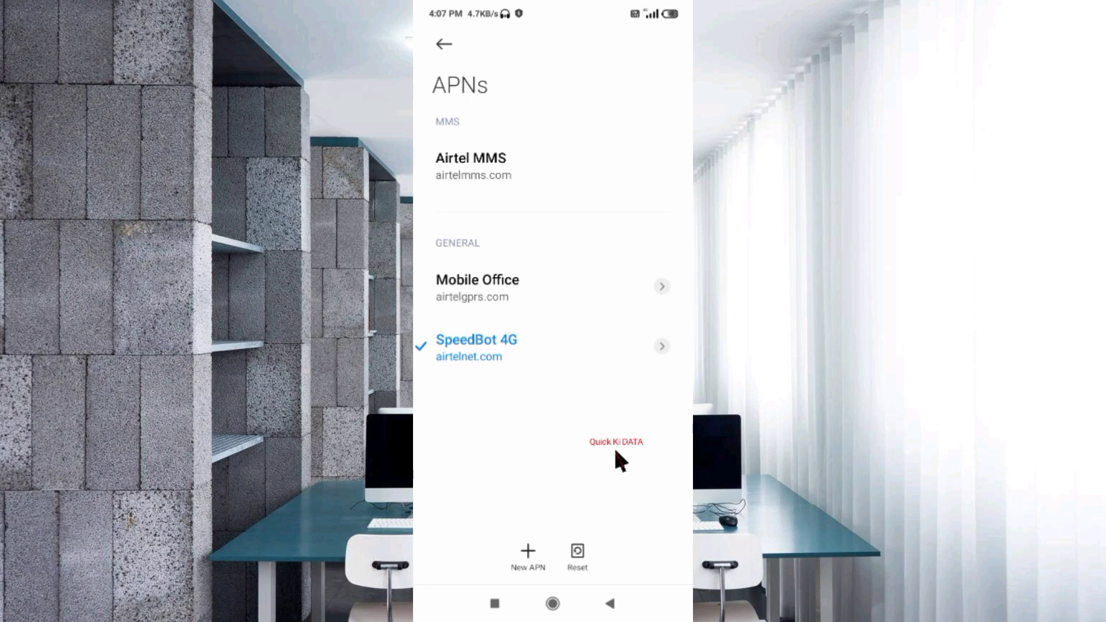
left_click(553, 603)
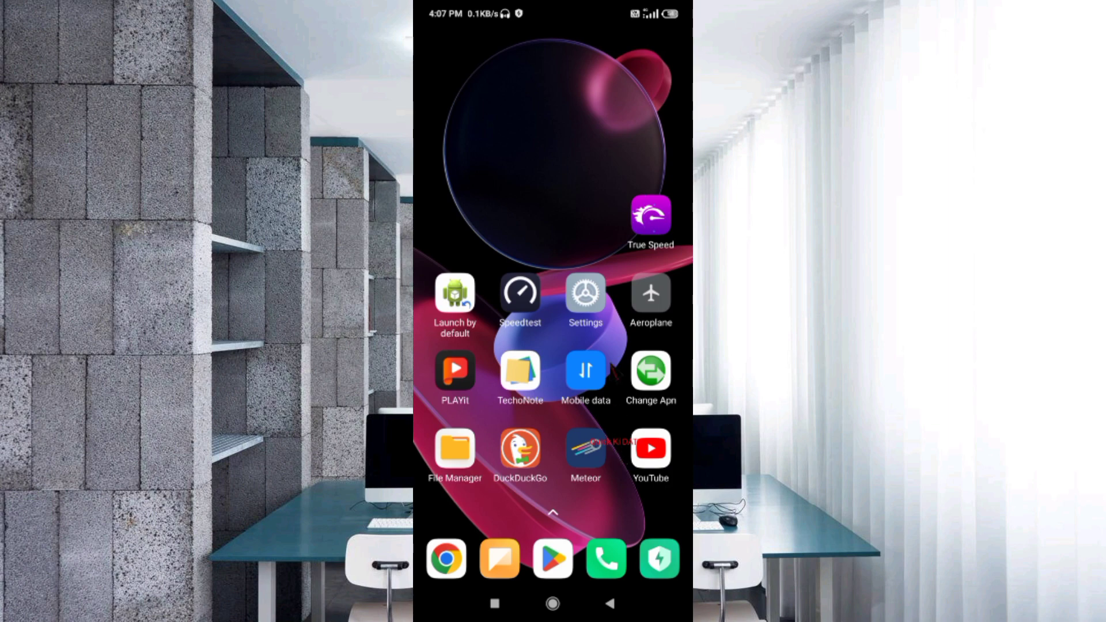
- Cycle aeroplane mode on and off to reconnect mobile data, then launch Speedtest by Ookla
left_click(650, 326)
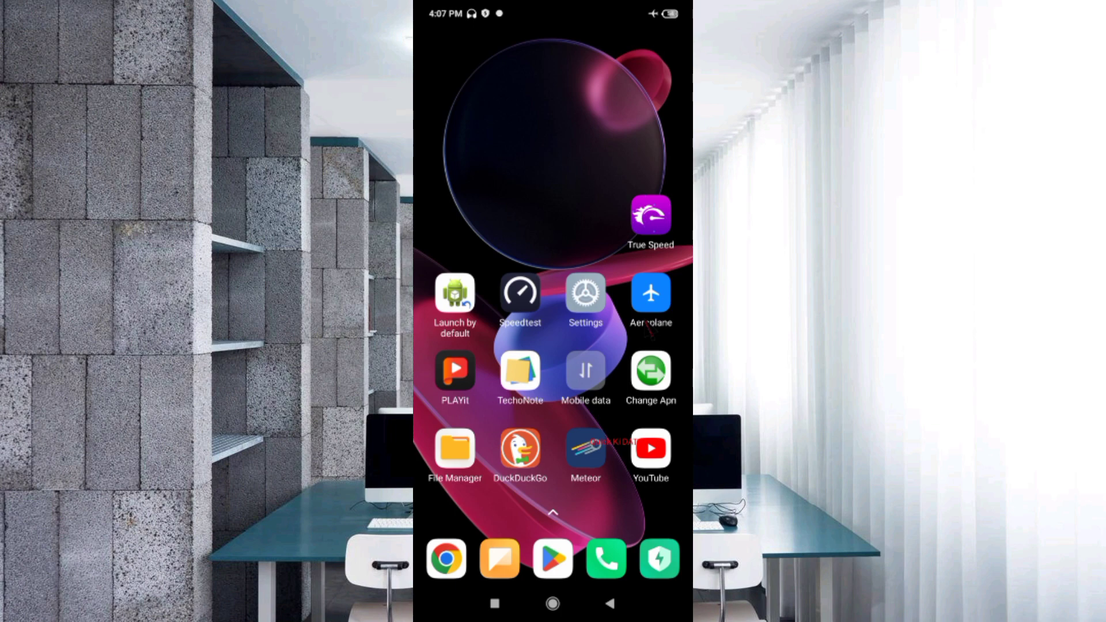
left_click(650, 326)
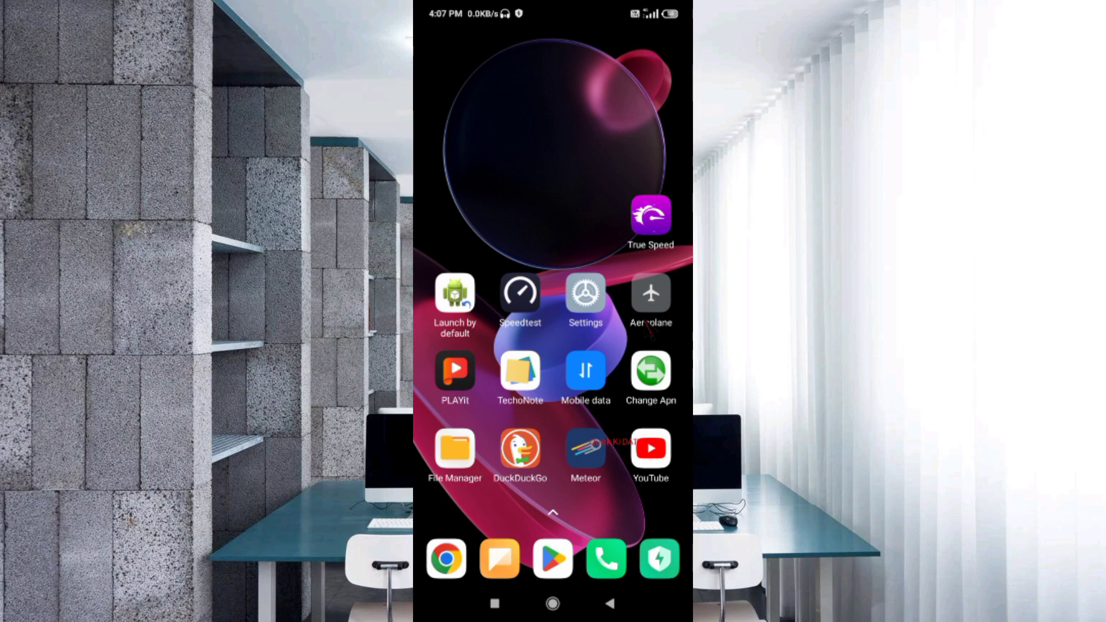
left_click(522, 315)
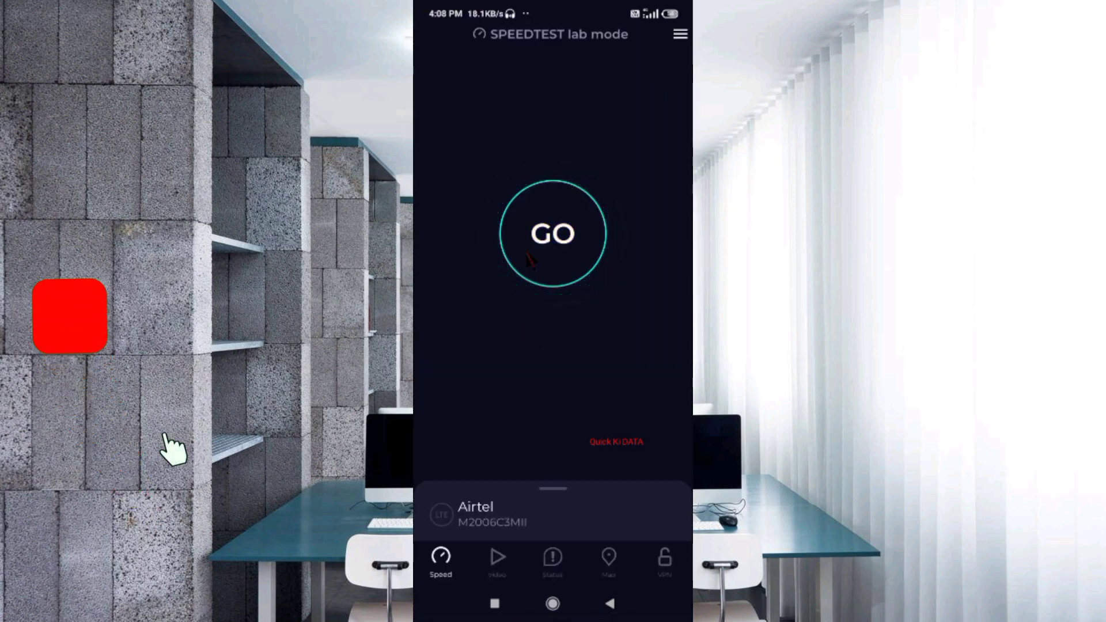
- Run a speed test on Airtel (34.4 Mbps down, 6.90 Mbps up, 39 ms ping) and return home
left_click(581, 230)
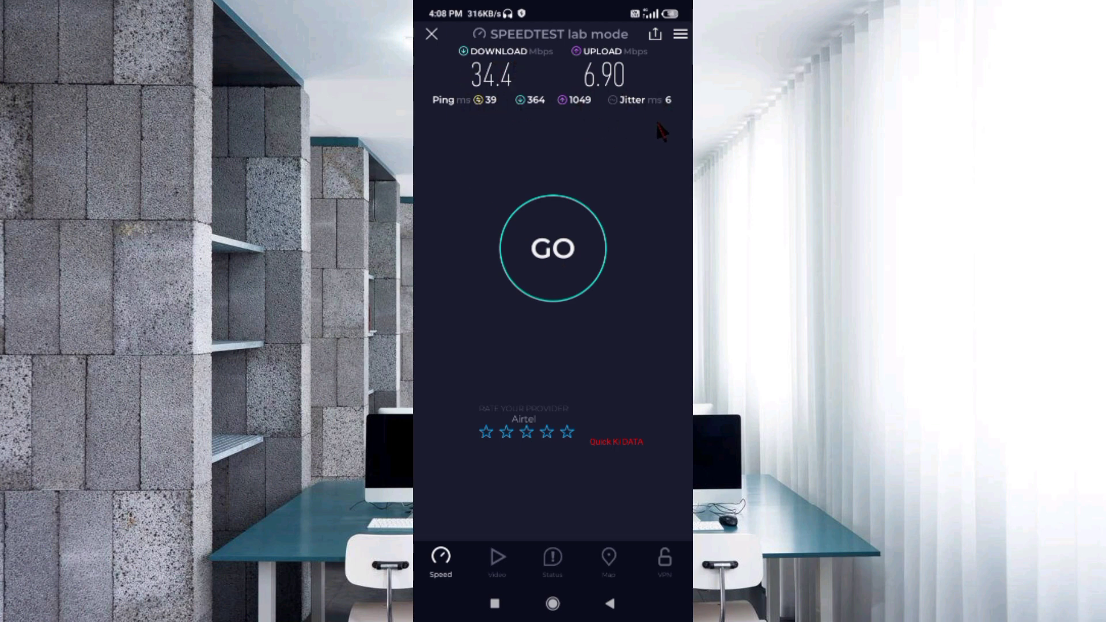
key("super")
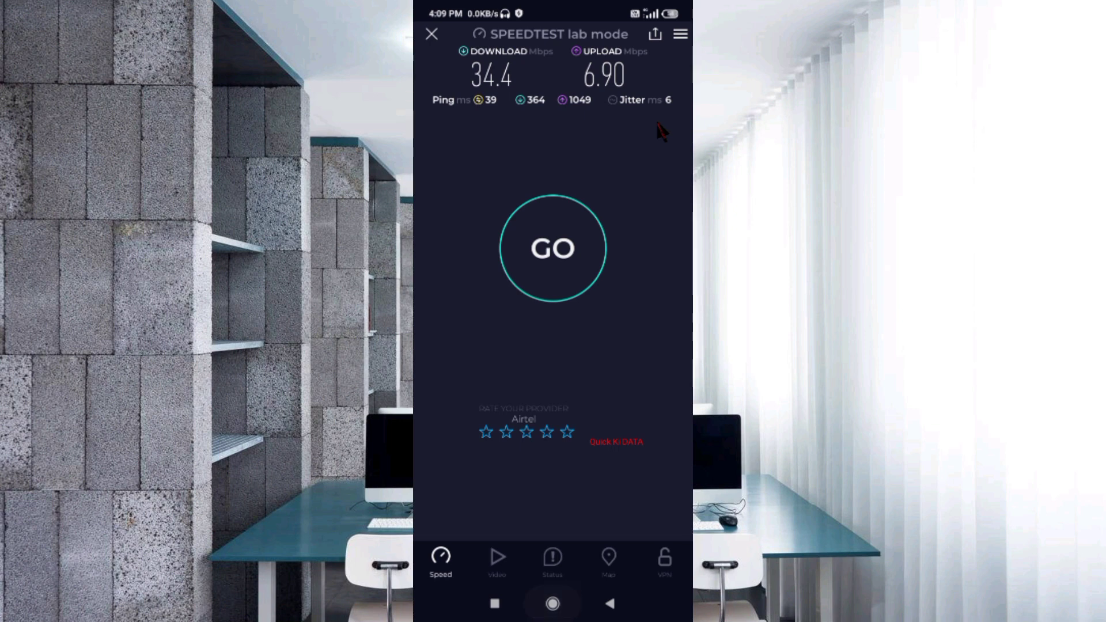